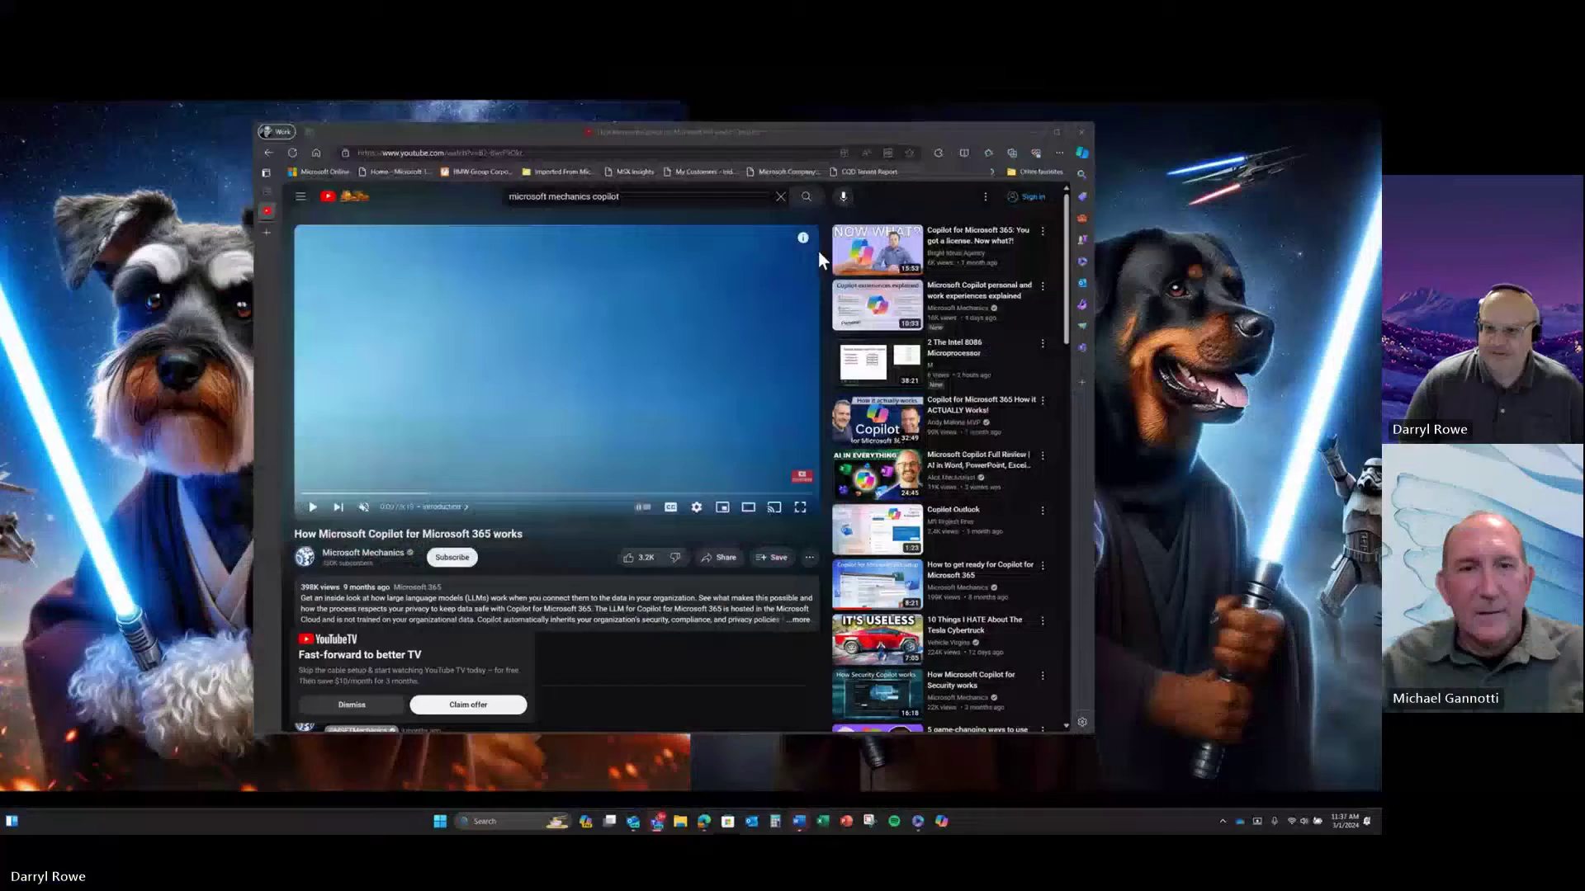
Step: Maximize Edge and open the Copilot sidebar beside the Microsoft Copilot YouTube video
{"action": "left_click", "coordinate": [1056, 132]}
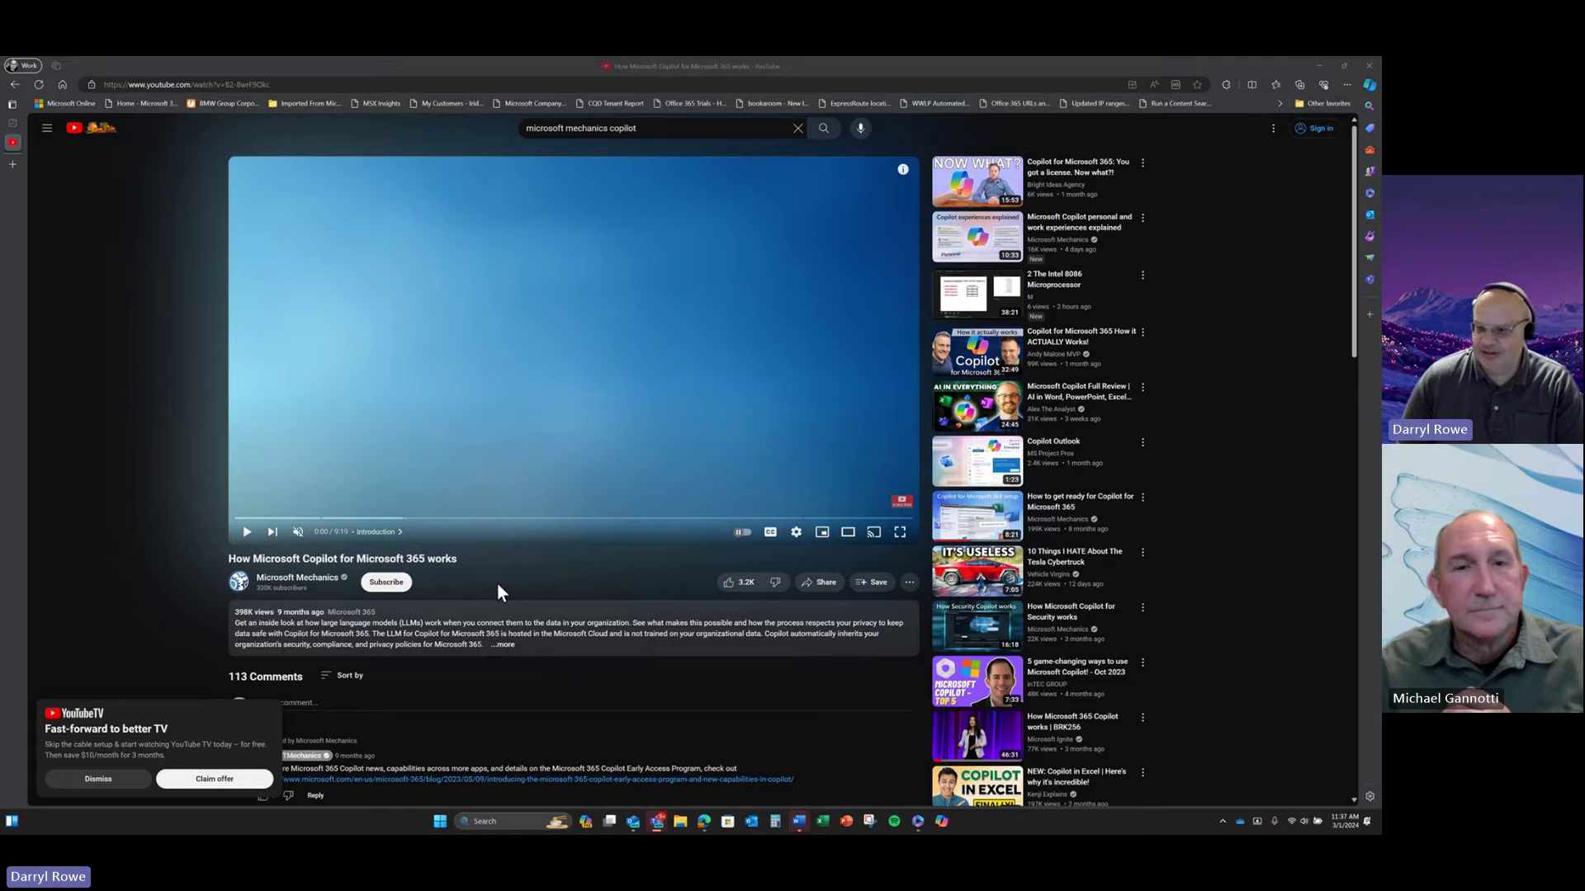
{"action": "left_click", "coordinate": [1370, 83]}
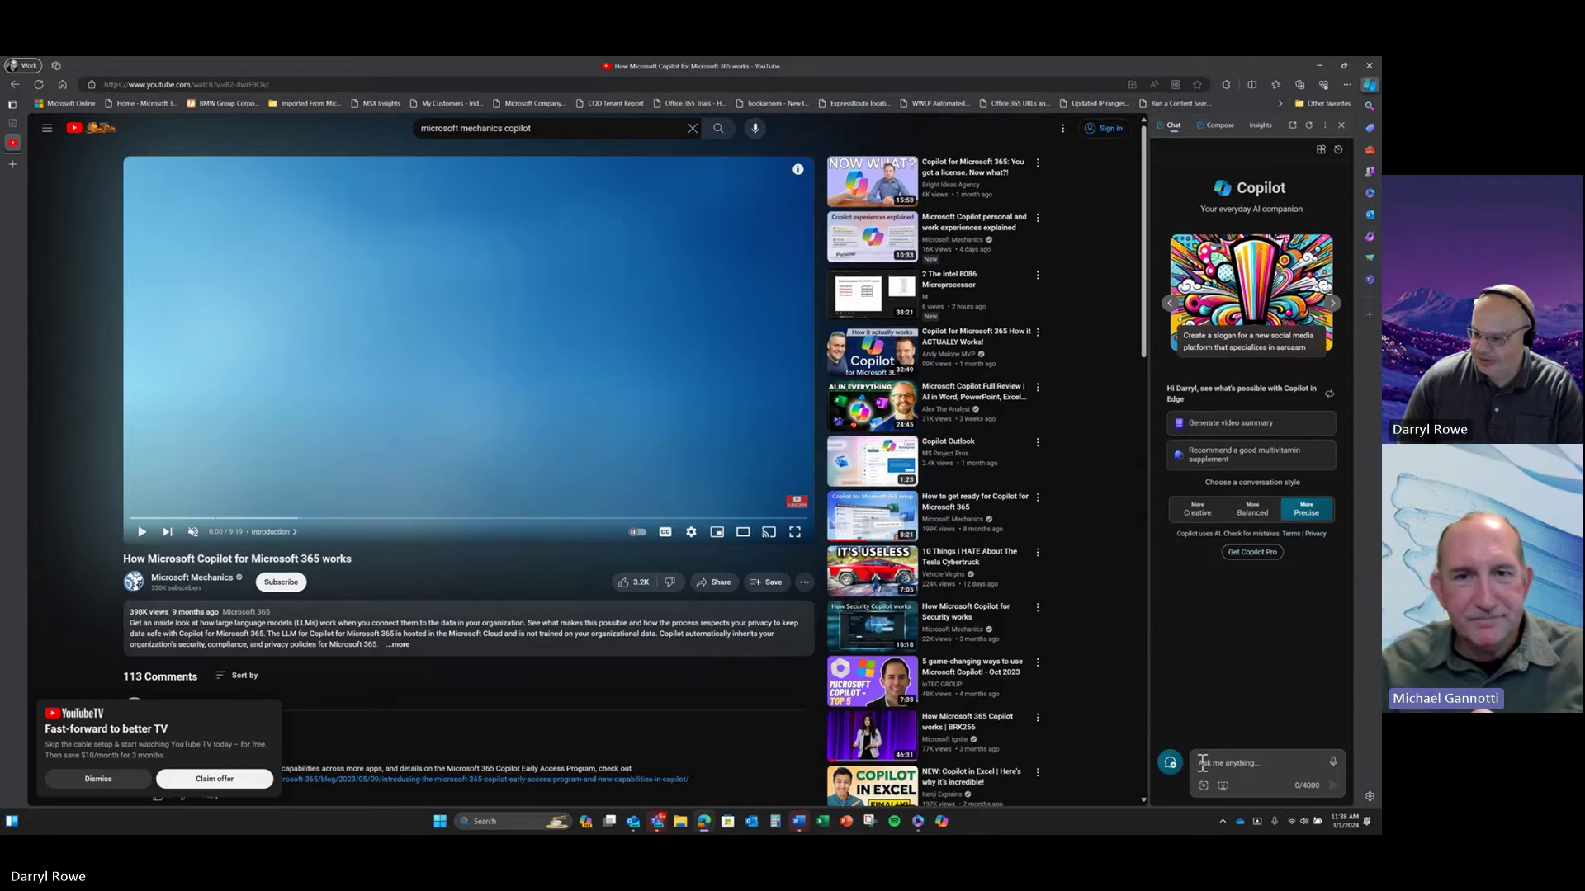
Step: Ask Copilot to 'summarize the video' for a timestamped summary with highlights
{"action": "type", "text": "summ"}
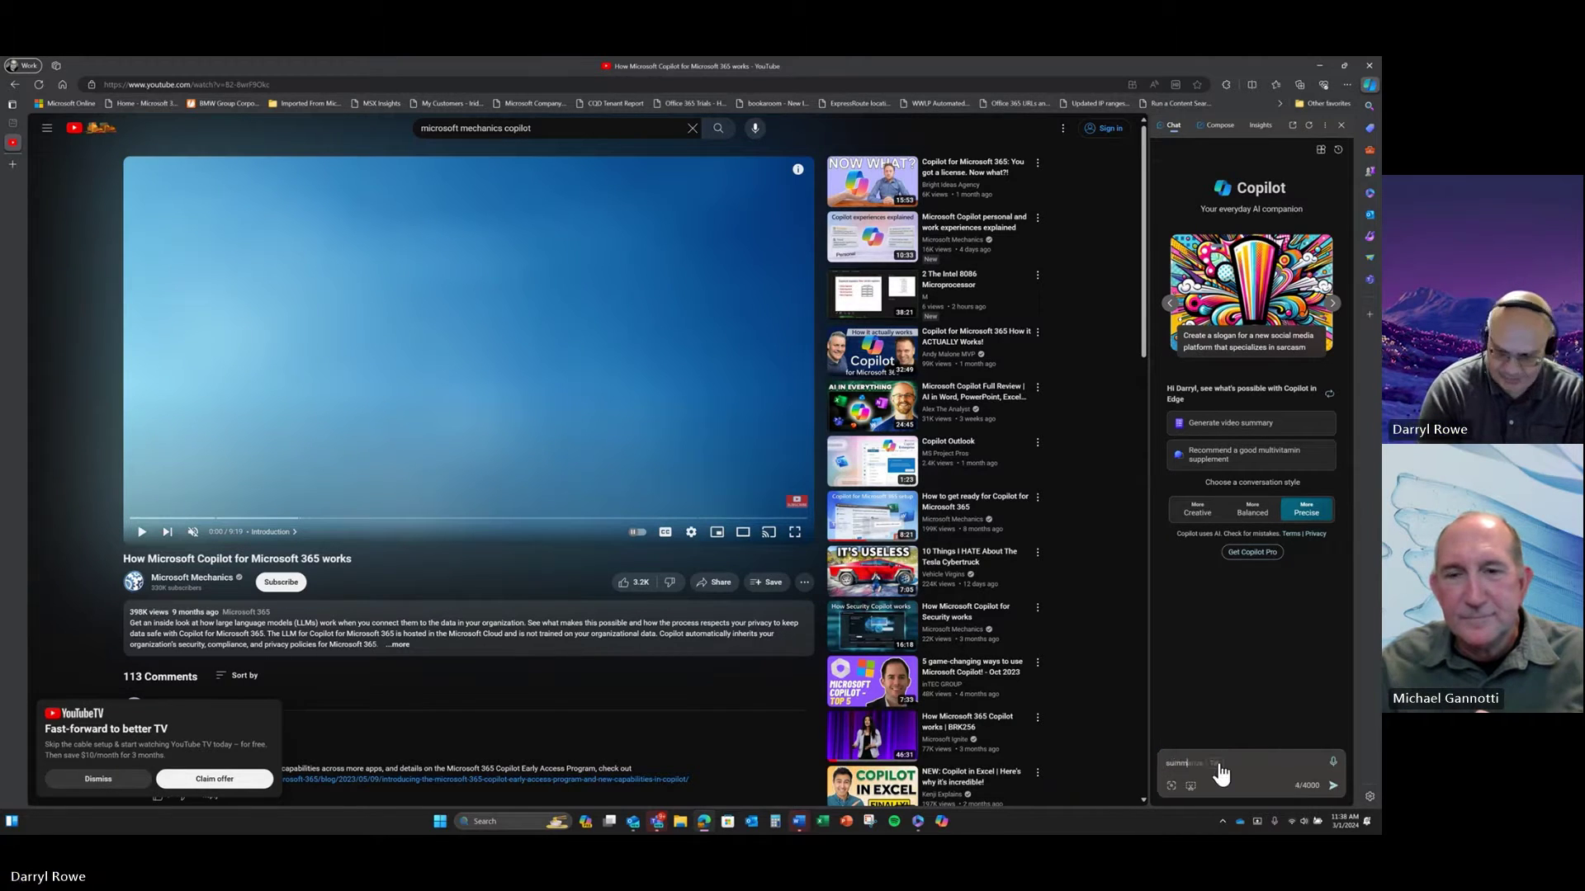
{"action": "type", "text": "arize"}
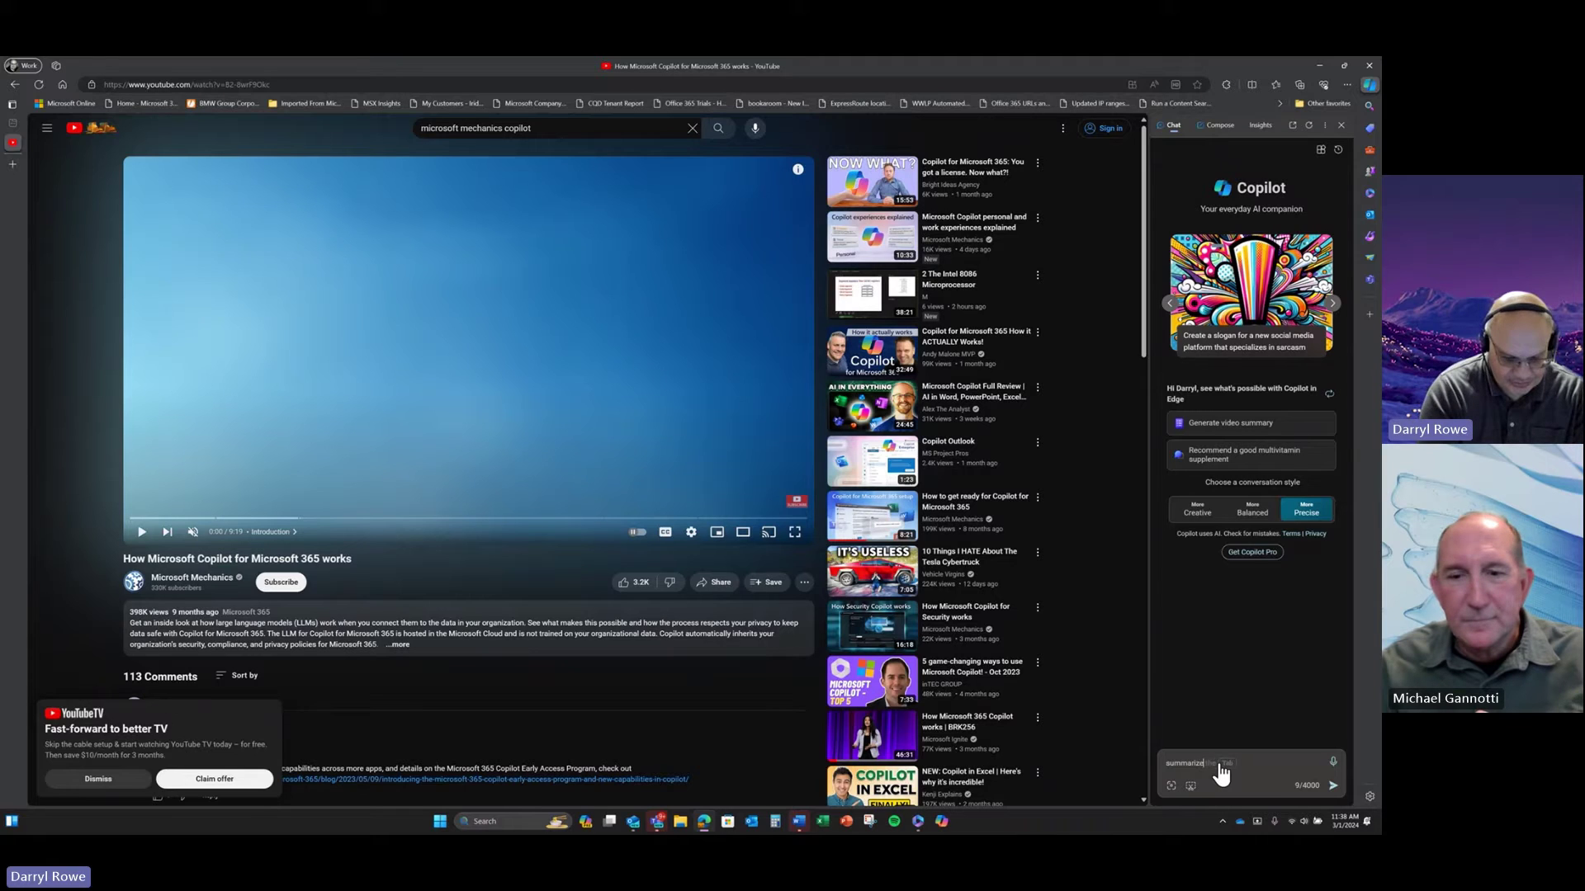
{"action": "type", "text": " the video"}
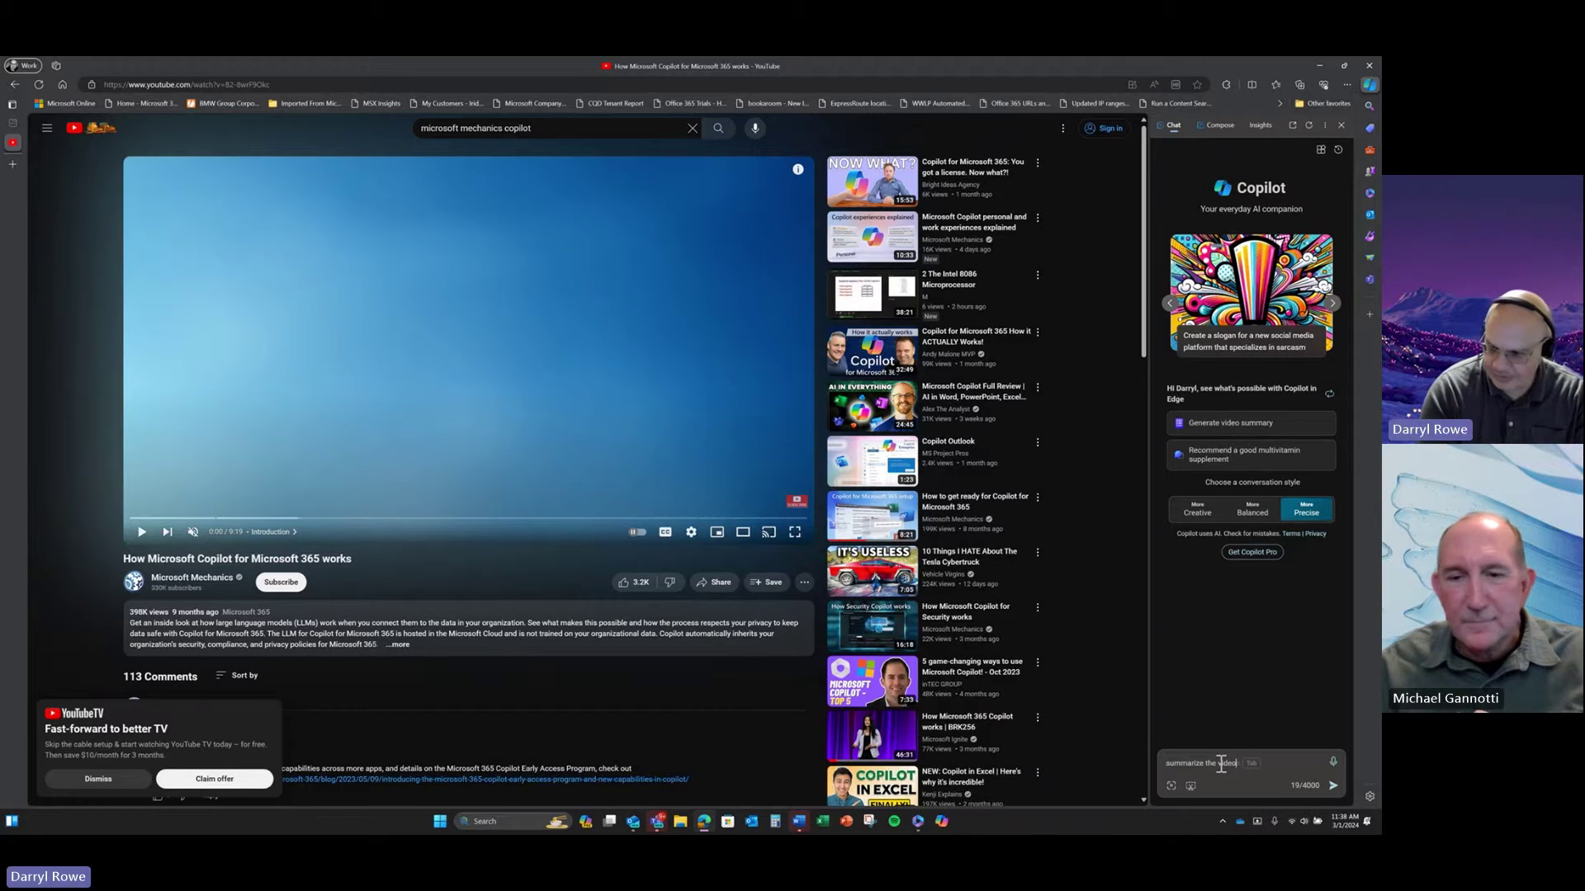
{"action": "key", "text": "Return"}
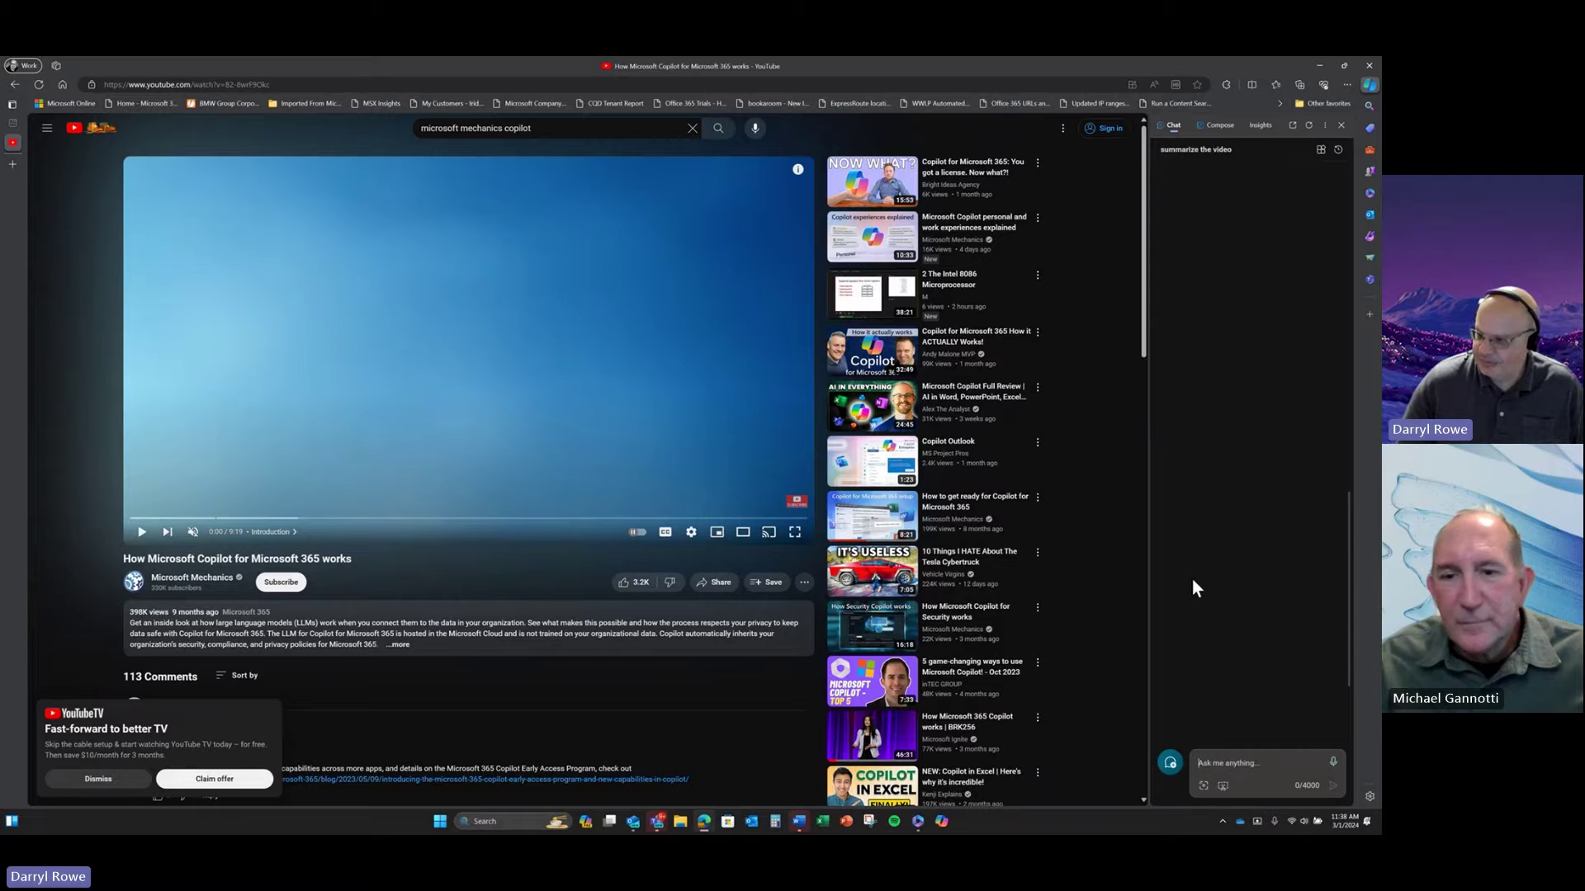
Step: Jump the video to the 02:14 summary timestamp, play it, and pause at 2:19
{"action": "scroll", "coordinate": [1254, 673], "scroll_direction": "up", "scroll_amount": 4}
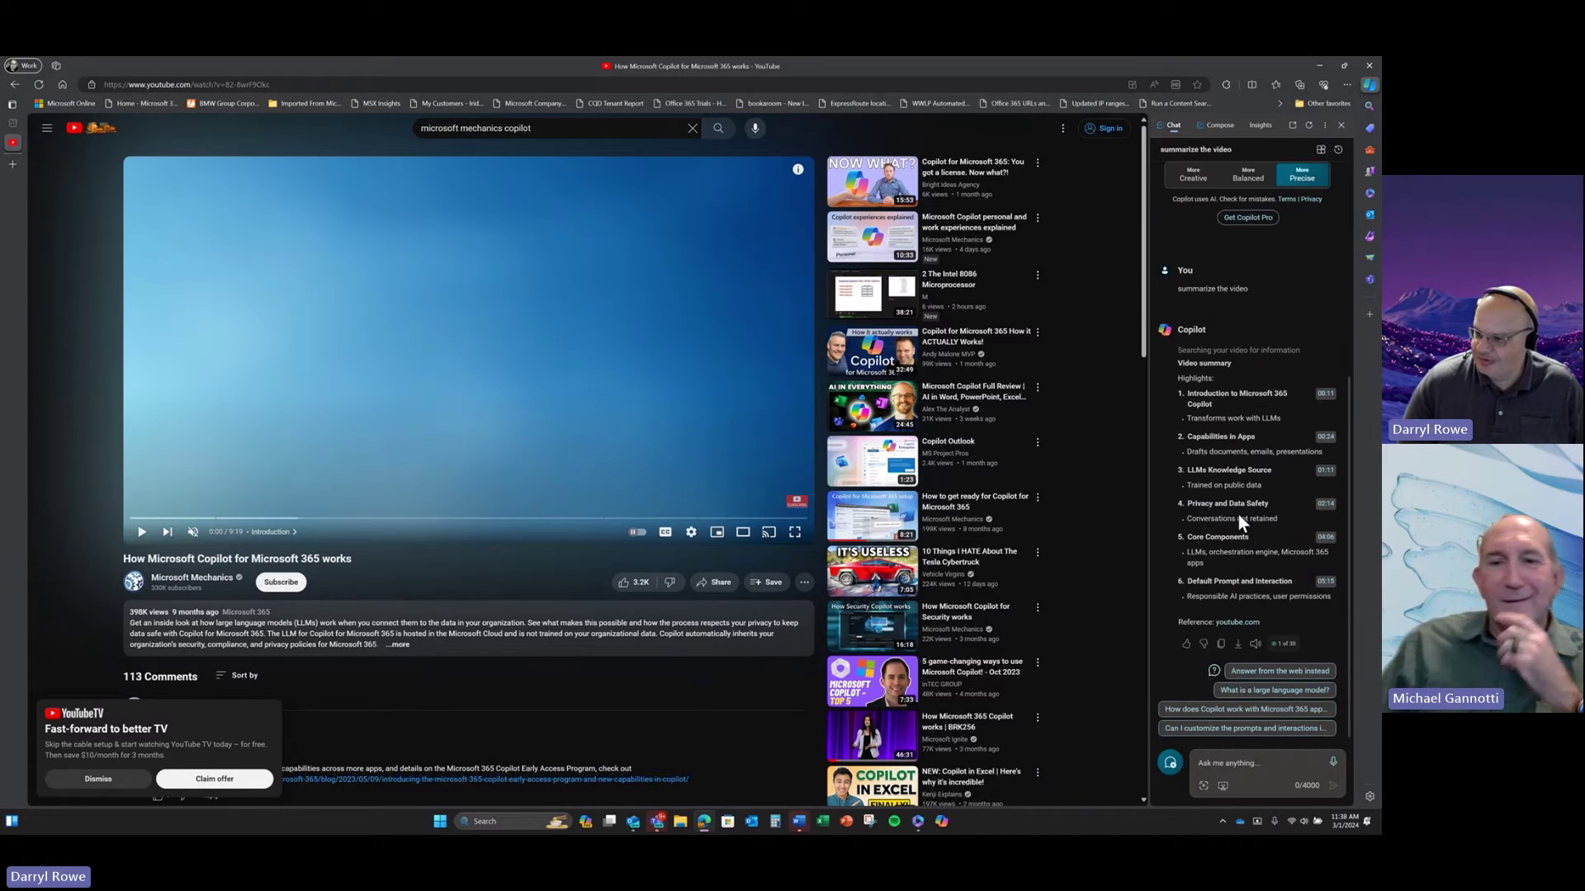
{"action": "left_click", "coordinate": [1324, 505]}
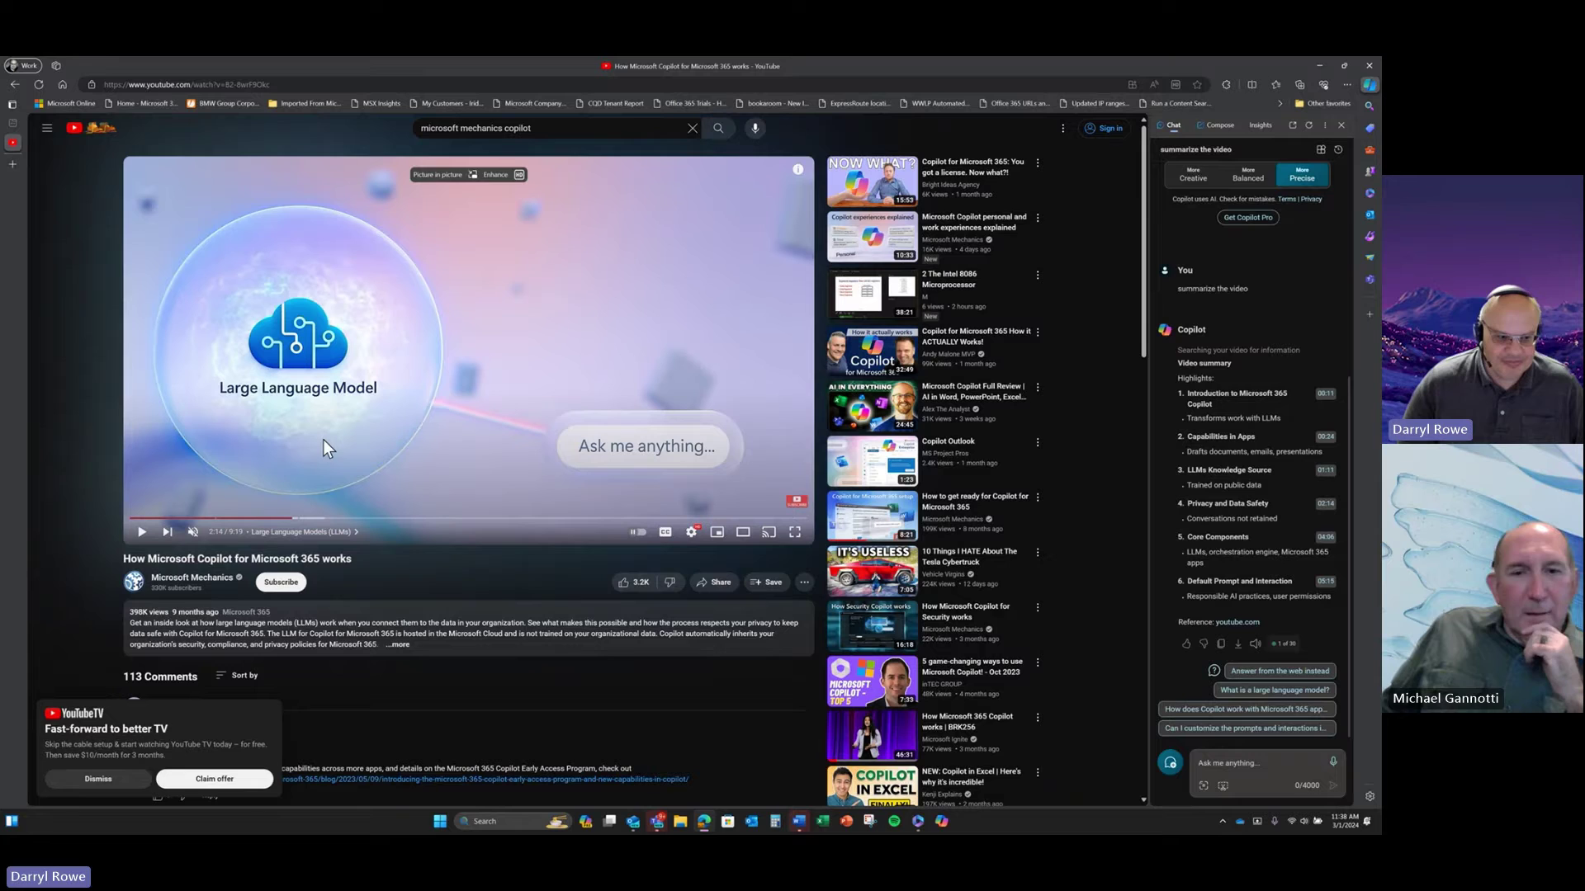
{"action": "left_click", "coordinate": [140, 532]}
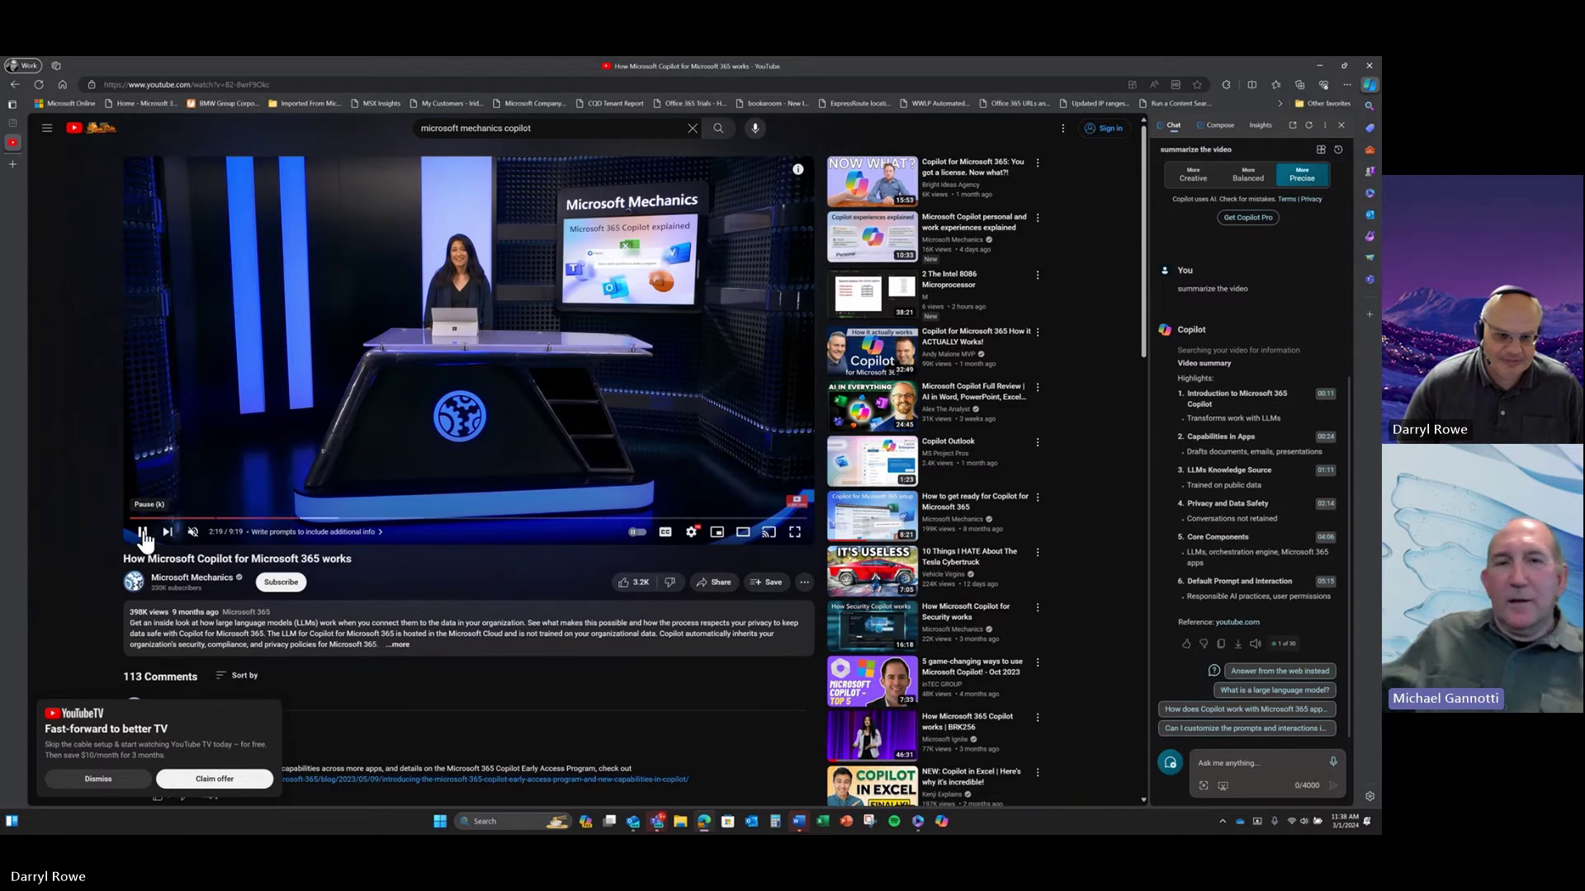
{"action": "left_click", "coordinate": [141, 532]}
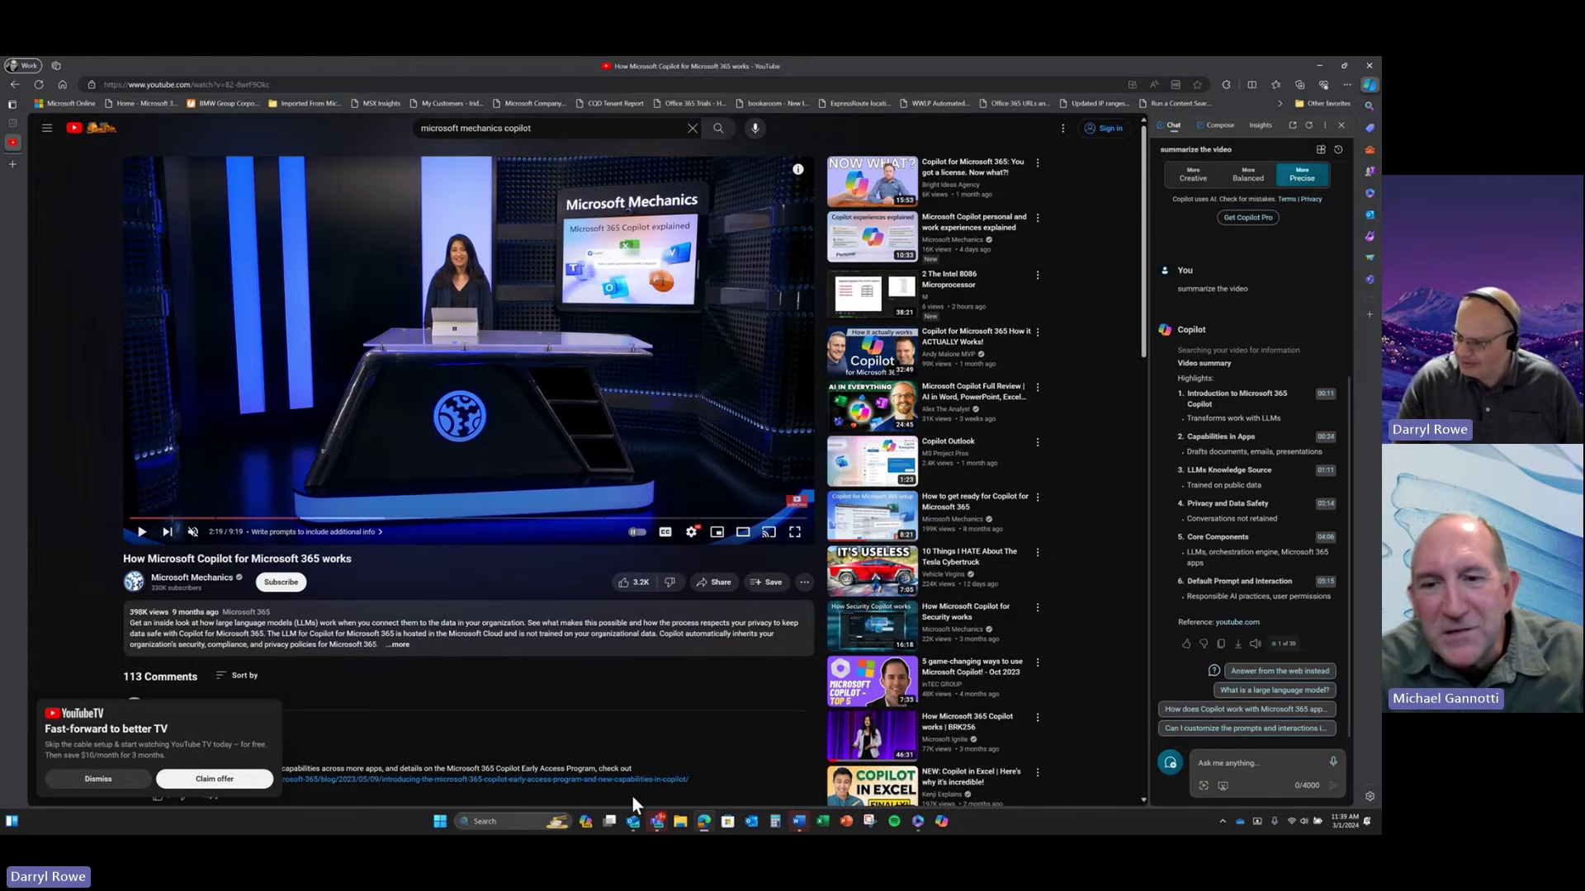
Step: Copy the summary, then review its Word, PDF and Text export options without exporting
{"action": "left_click", "coordinate": [1221, 645]}
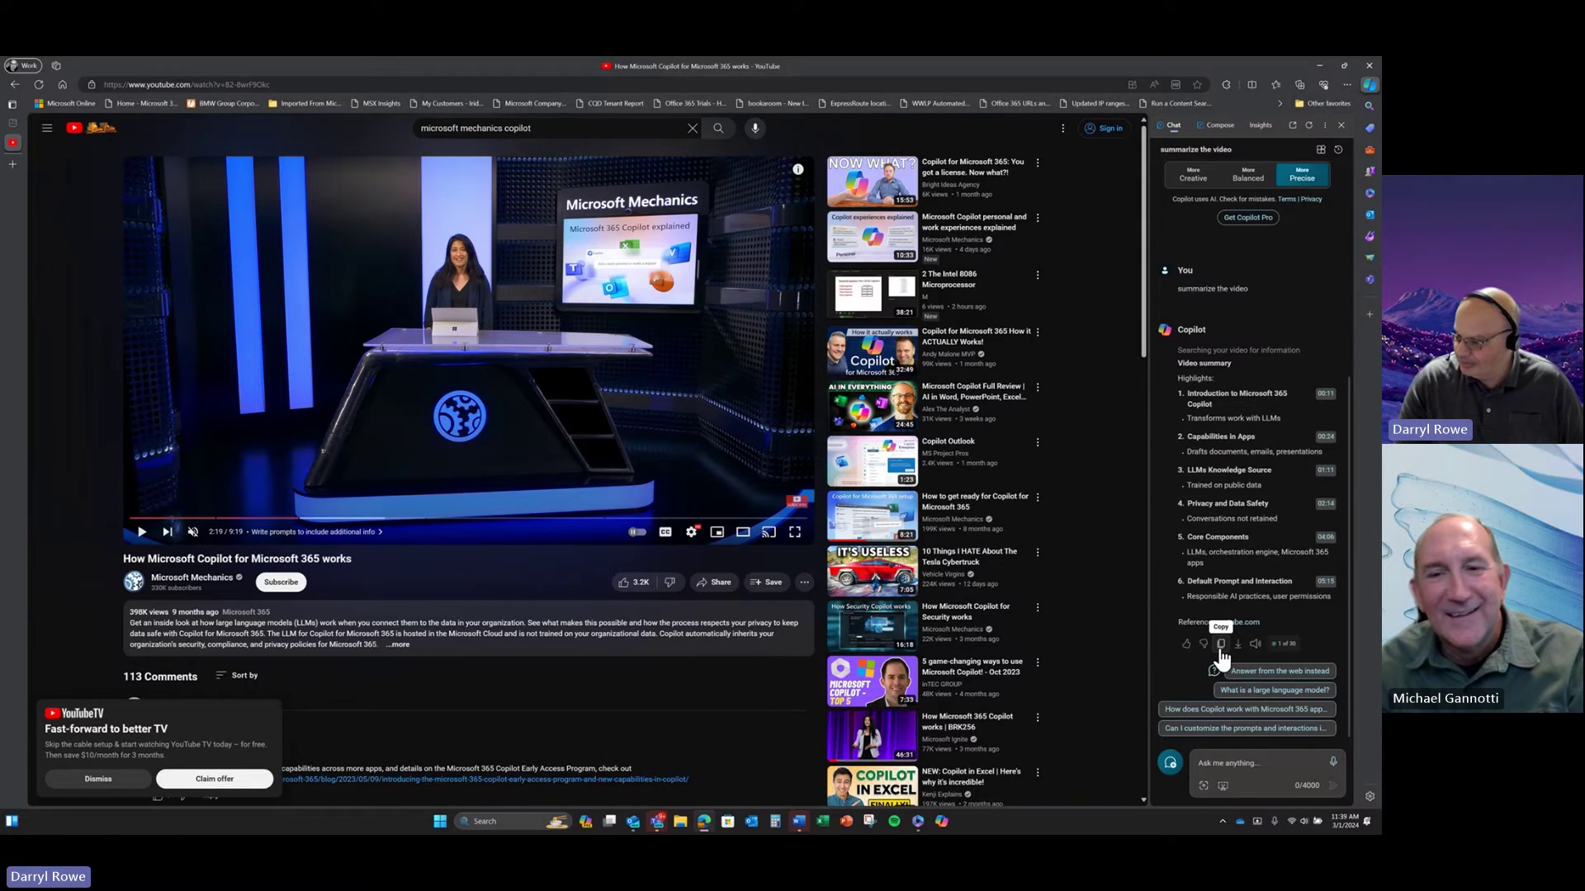
{"action": "left_click", "coordinate": [1238, 645]}
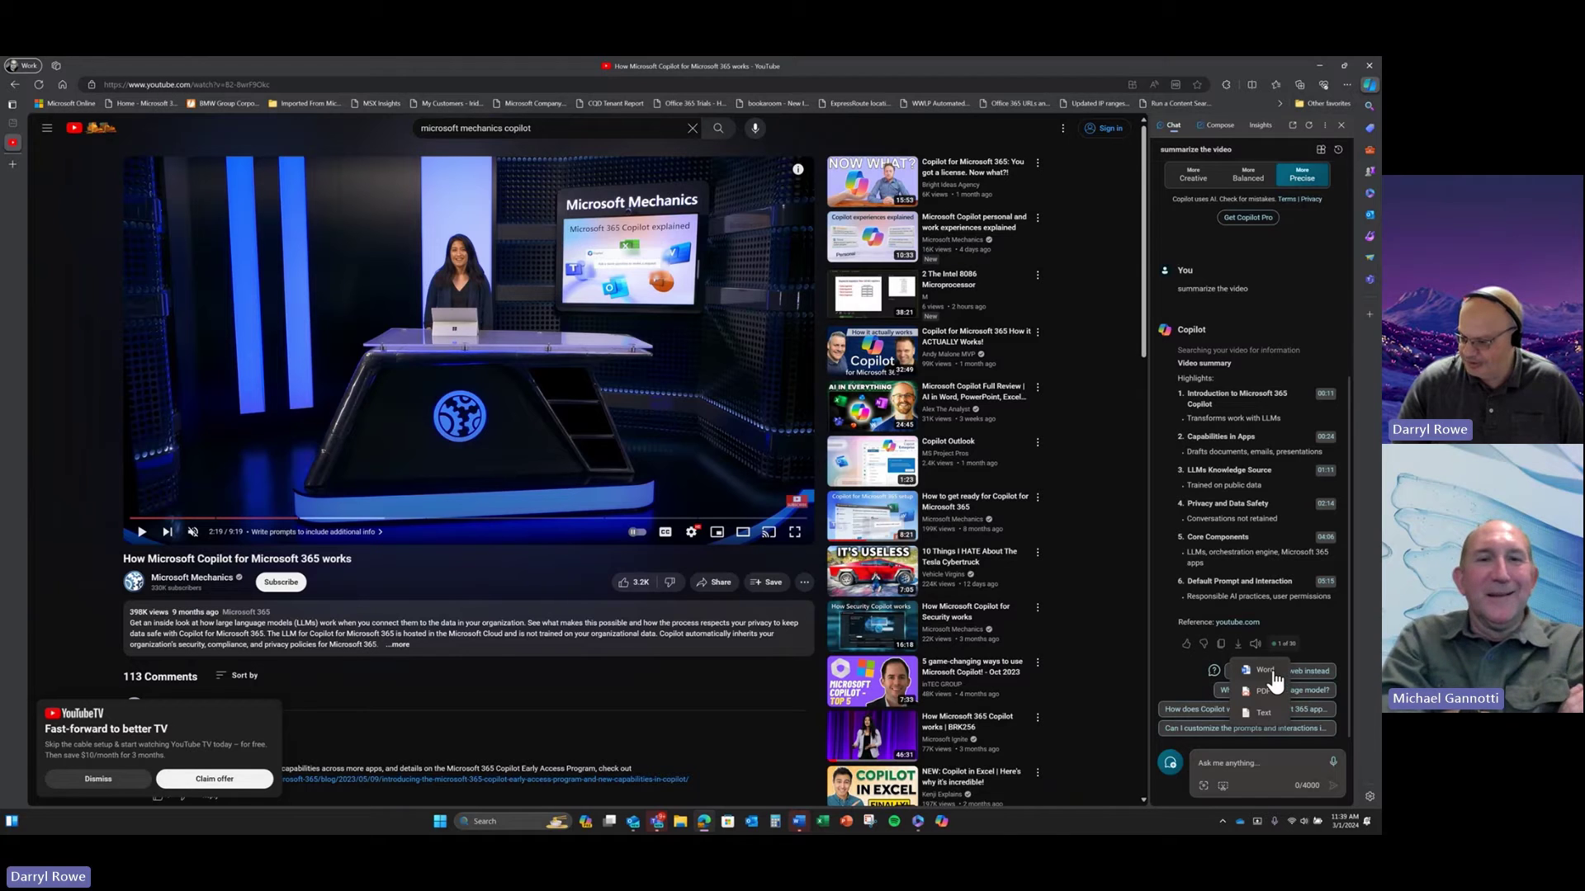
{"action": "left_click", "coordinate": [1315, 631]}
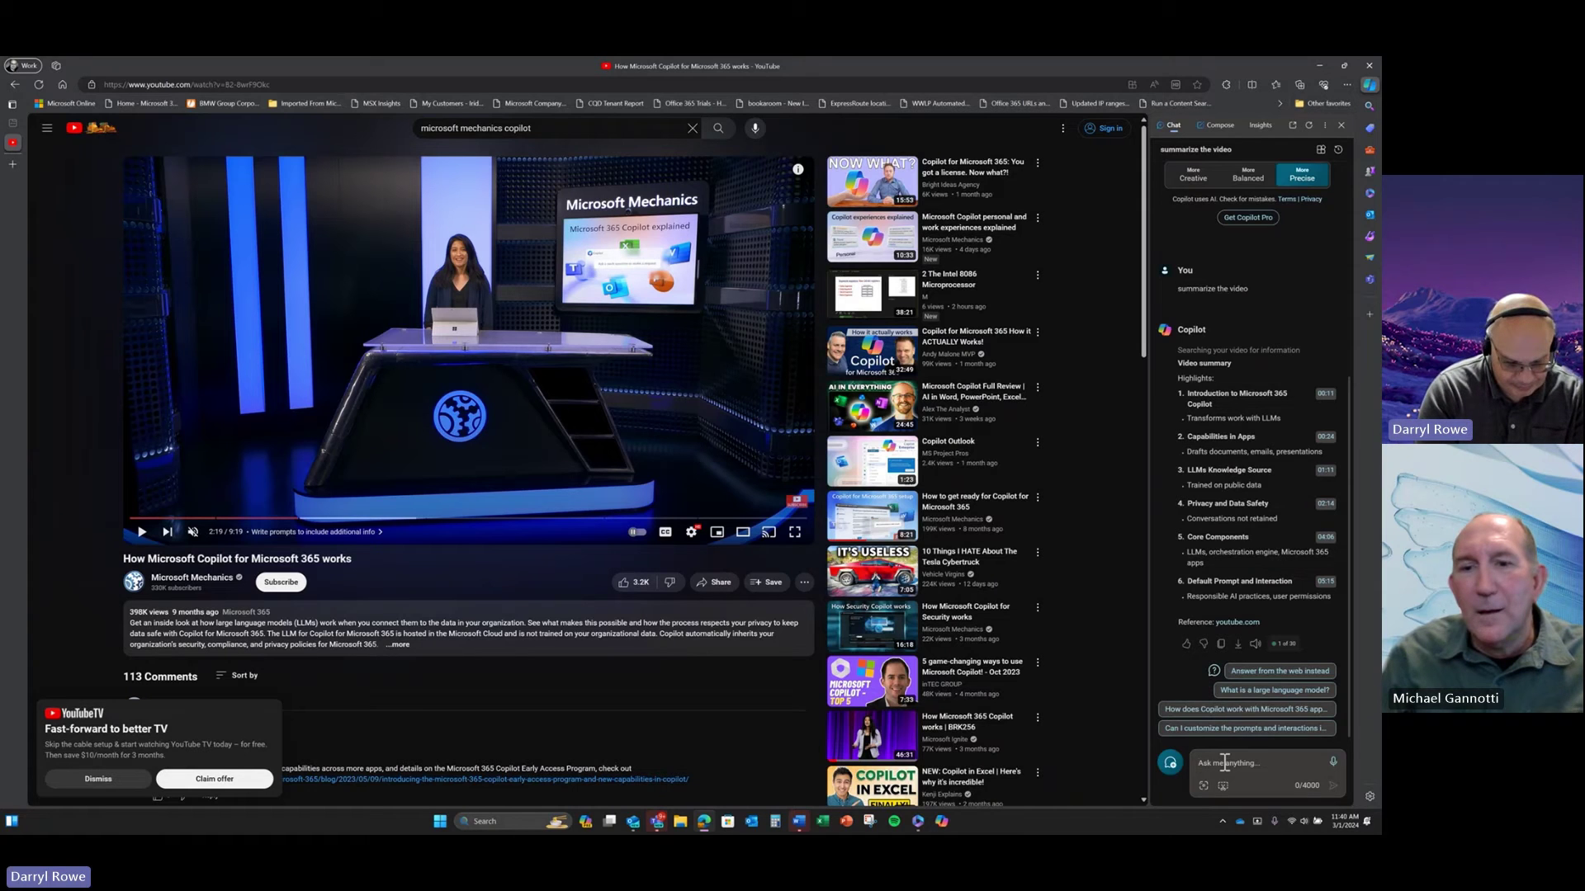
Step: Ask Copilot to 'create a transcript for this video', getting an outline from 00:00:00 to 00:09:08
{"action": "left_click", "coordinate": [1225, 763]}
{"action": "type", "text": "create a "}
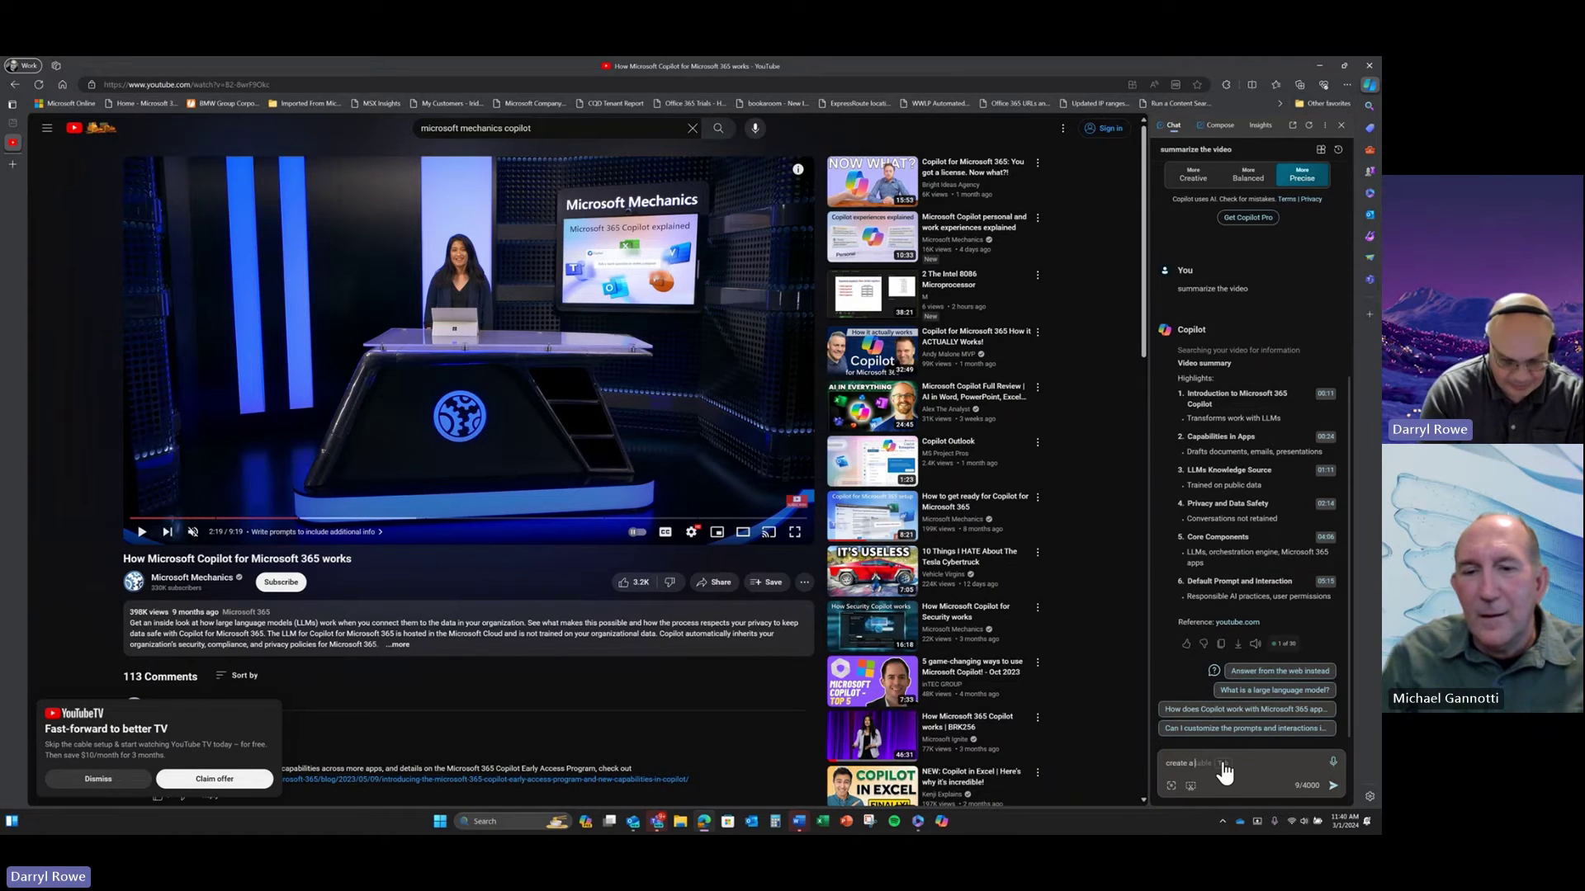
{"action": "type", "text": "transcri"}
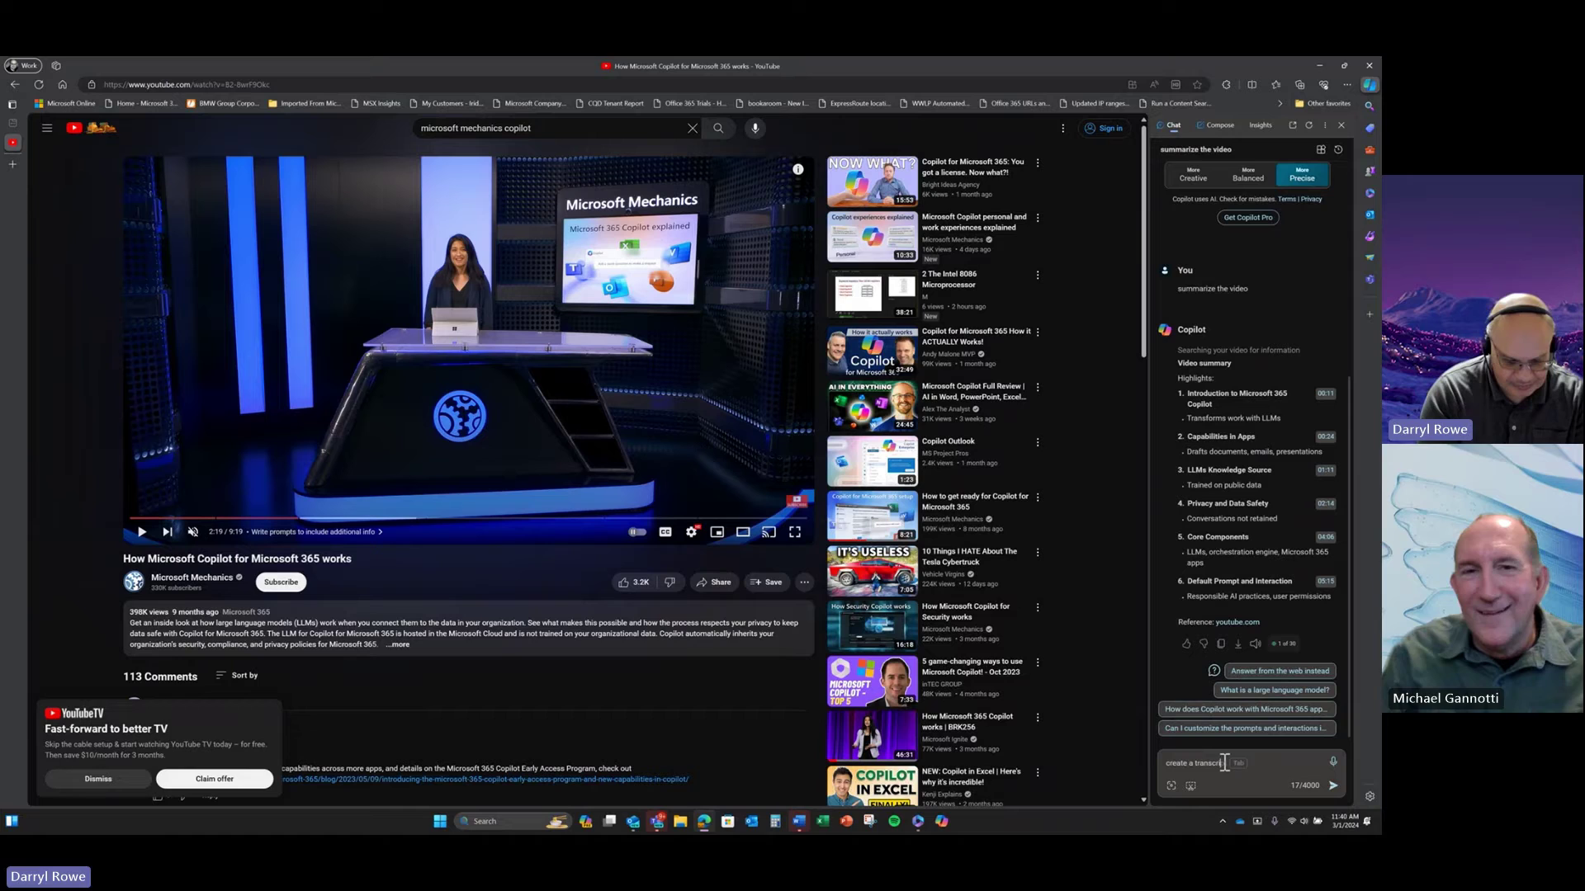
{"action": "type", "text": "pt for this "}
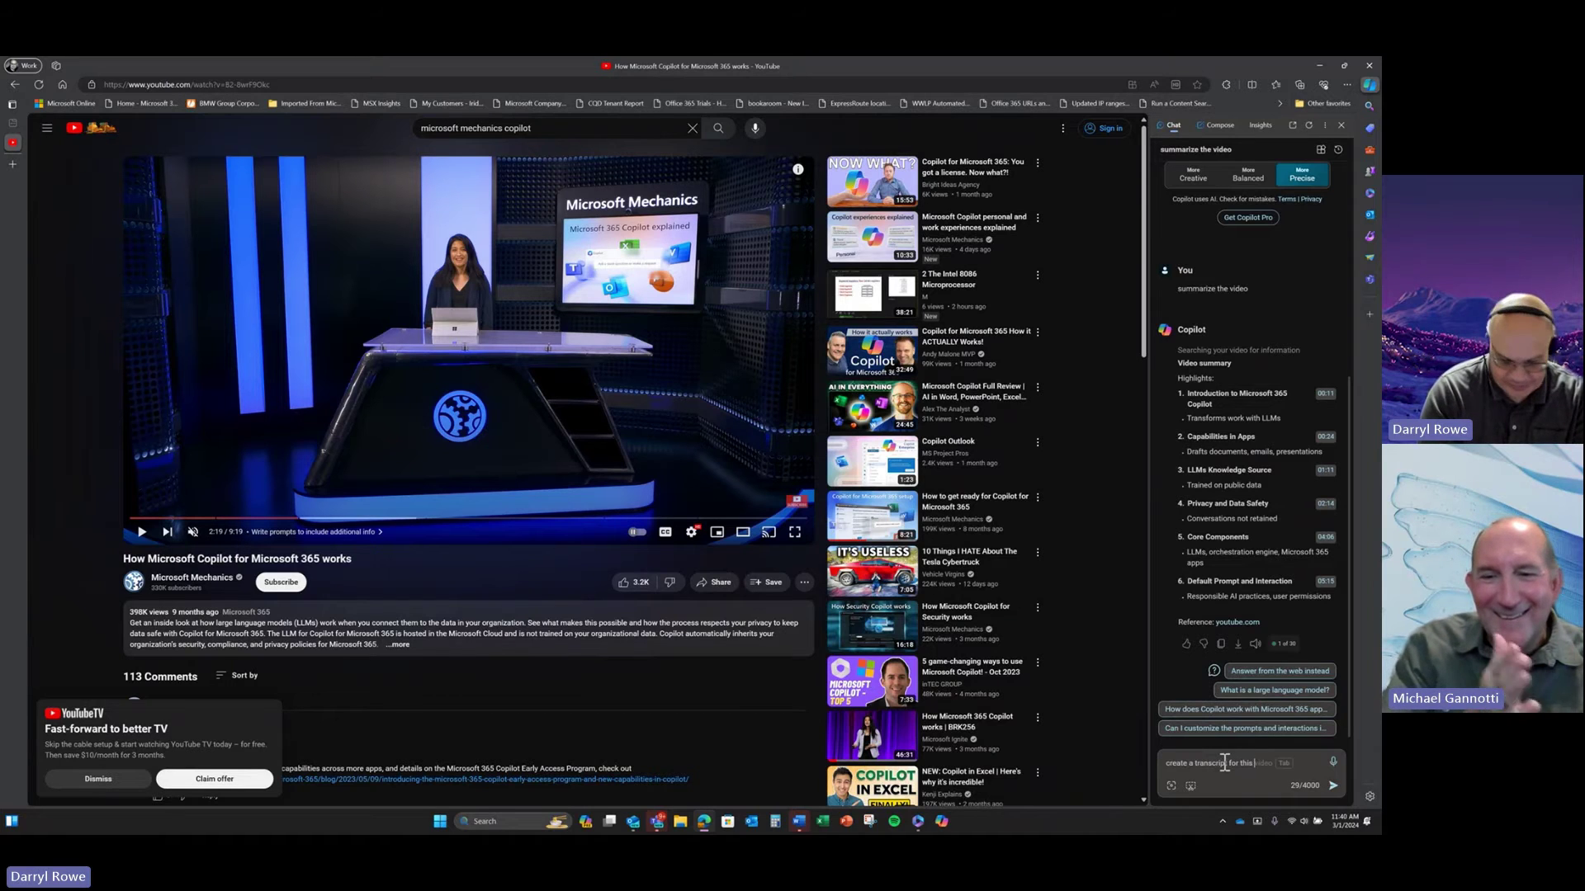
{"action": "type", "text": "video"}
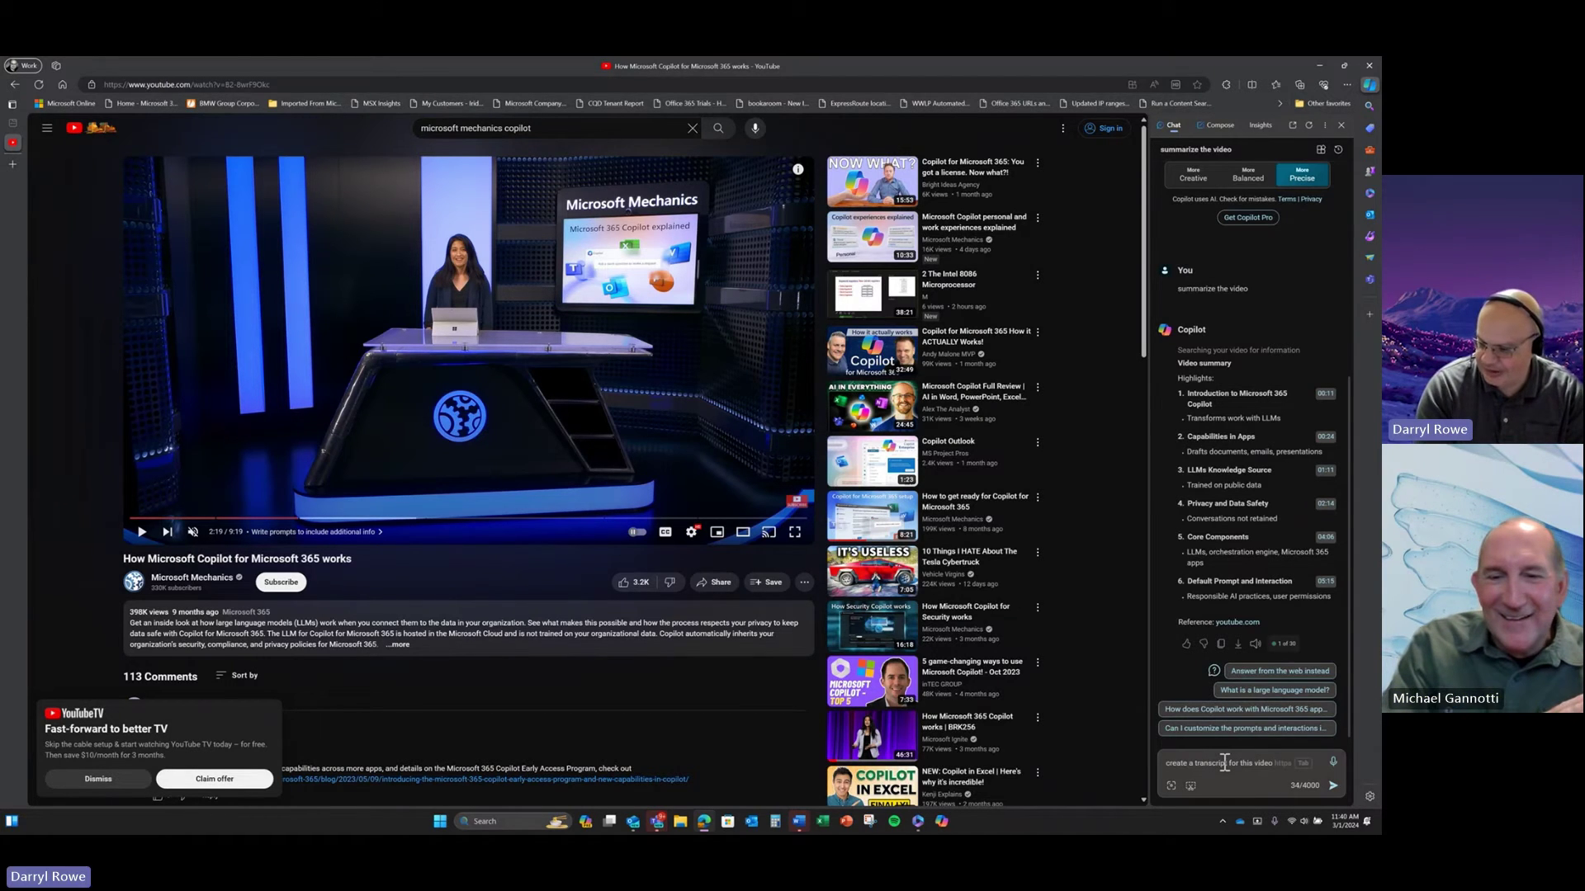
{"action": "key", "text": "Return"}
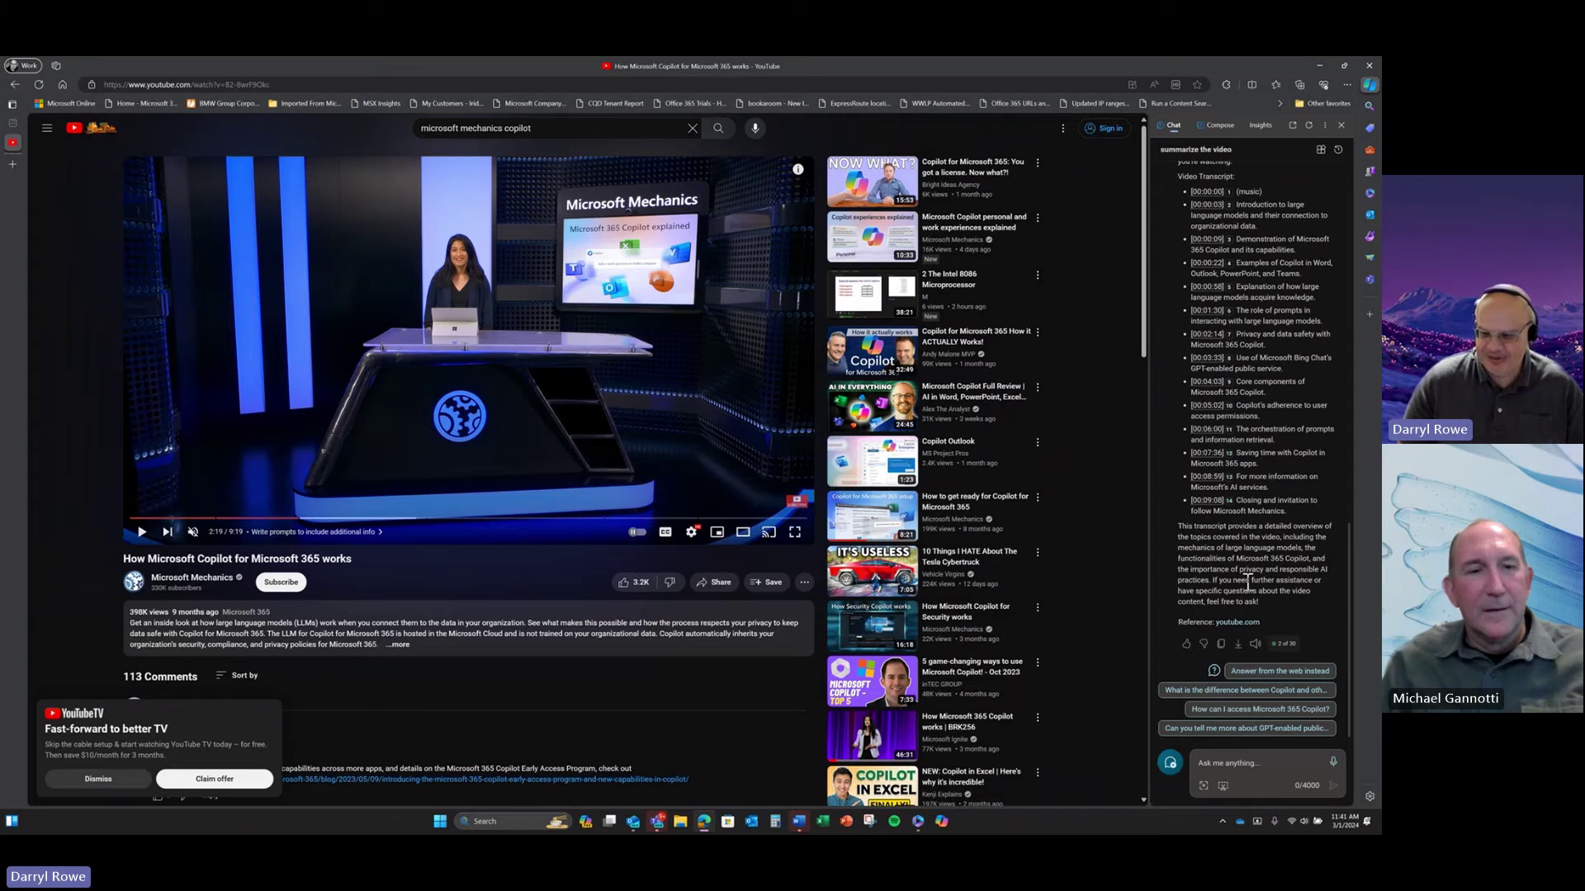
{"action": "mouse_move", "coordinate": [871, 581]}
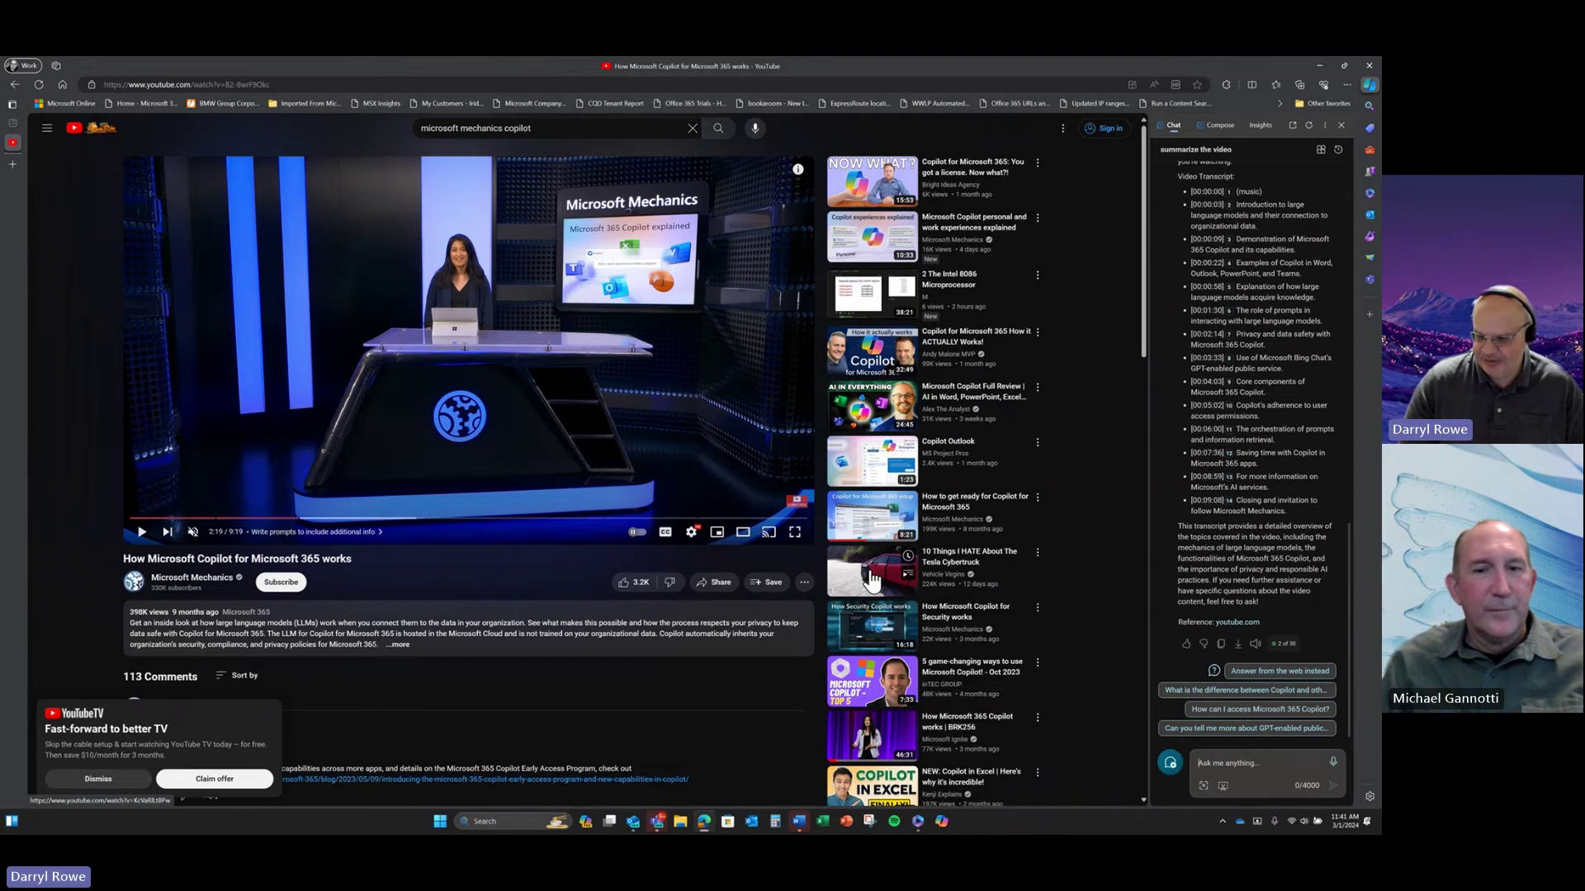
Step: Open the '10 Things I HATE About The Tesla Cybertruck' video, pause it, and start a new Copilot topic
{"action": "left_click", "coordinate": [949, 558]}
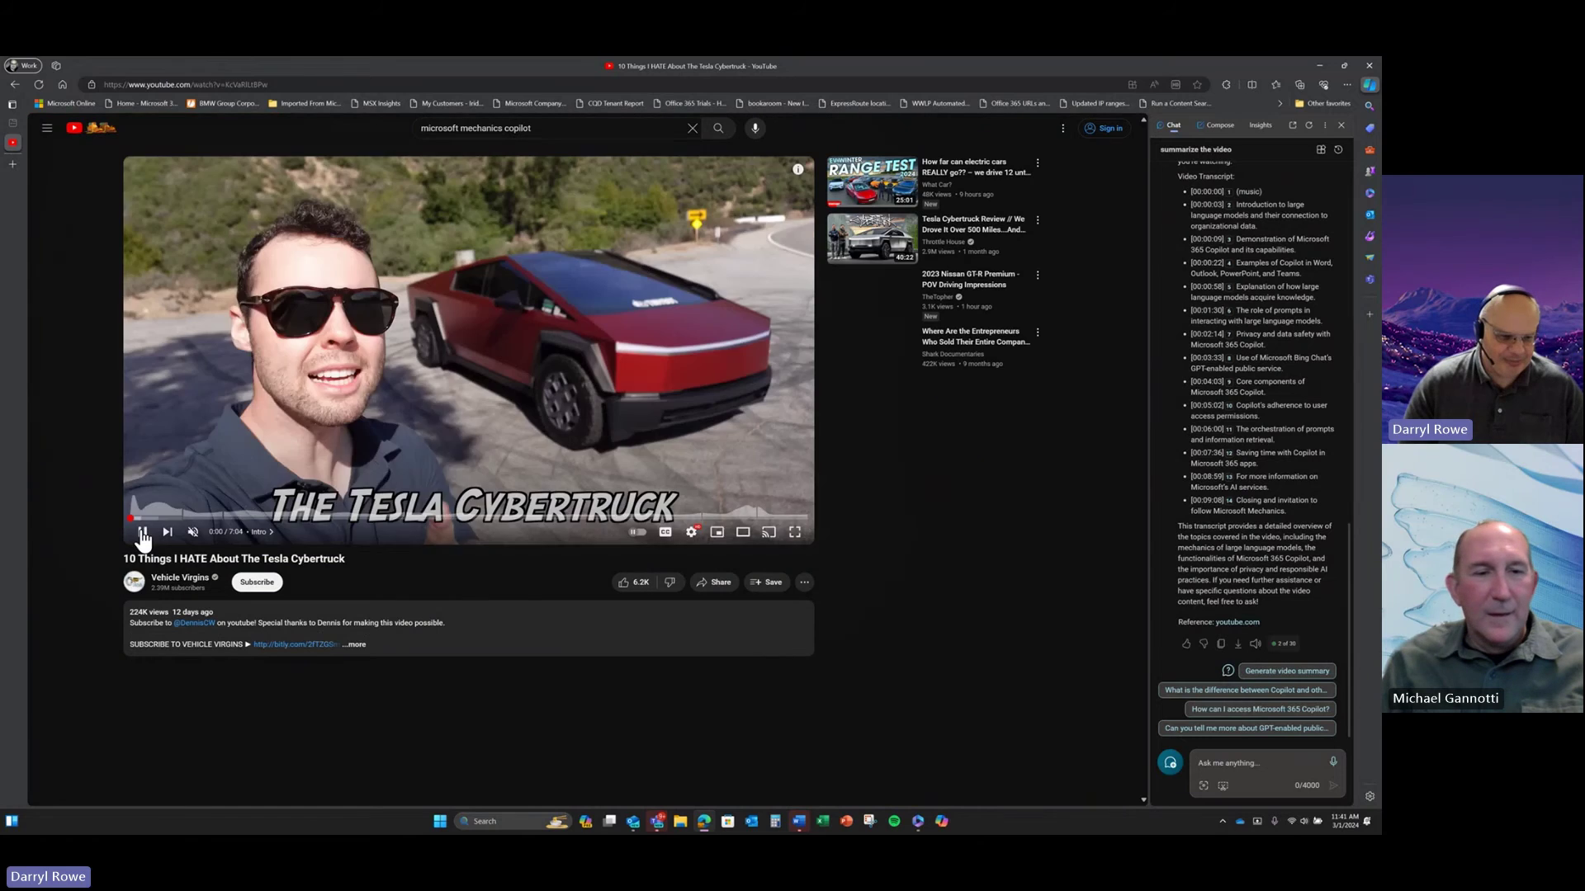
{"action": "left_click", "coordinate": [143, 533]}
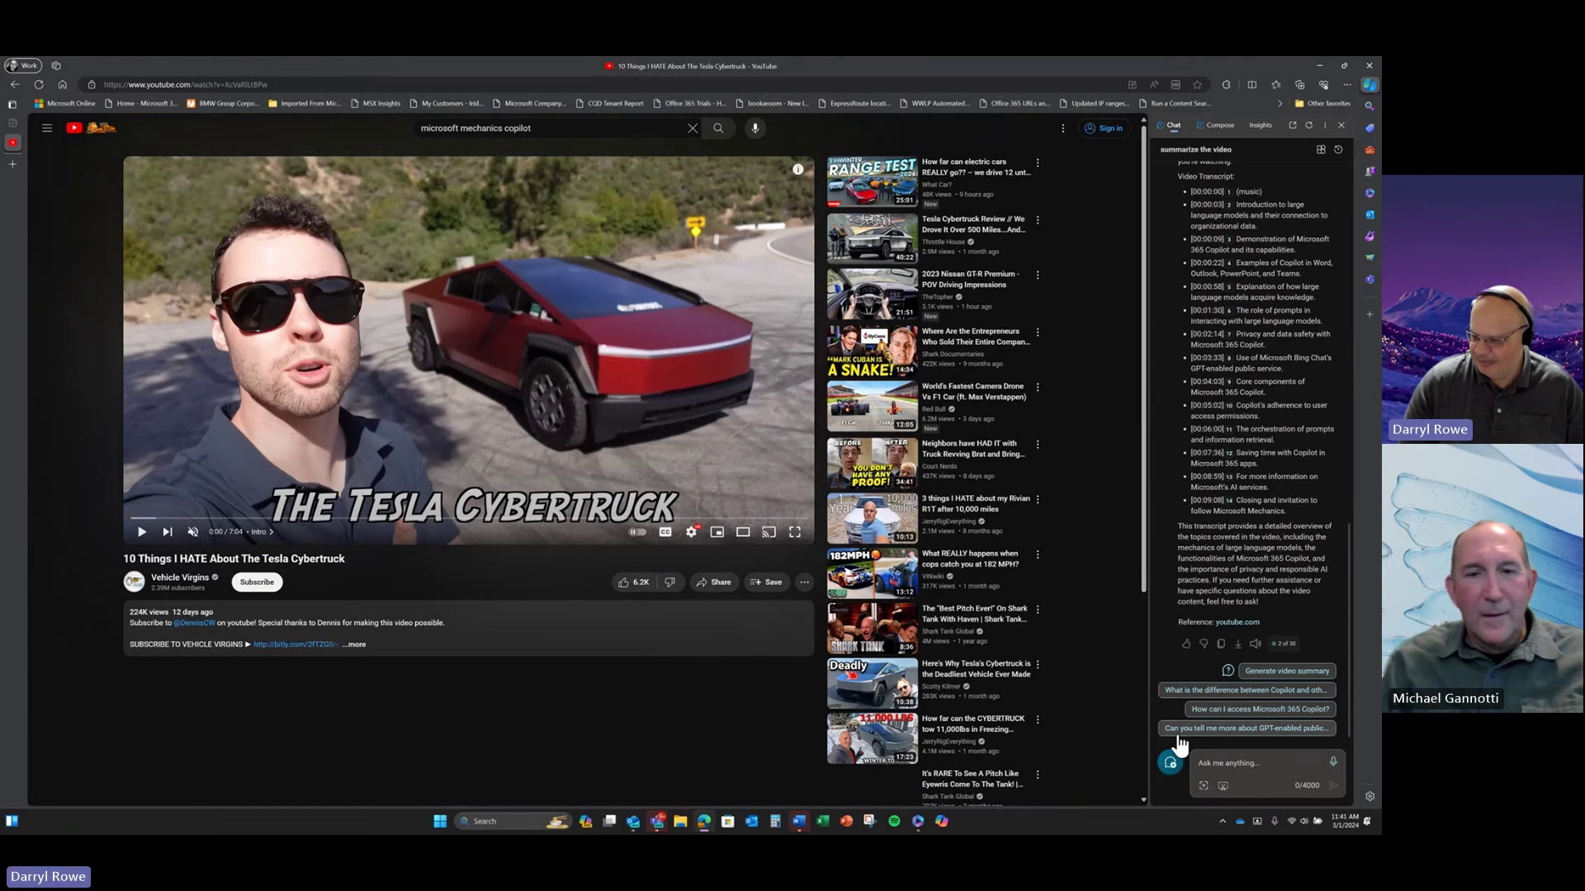
{"action": "left_click", "coordinate": [1170, 762]}
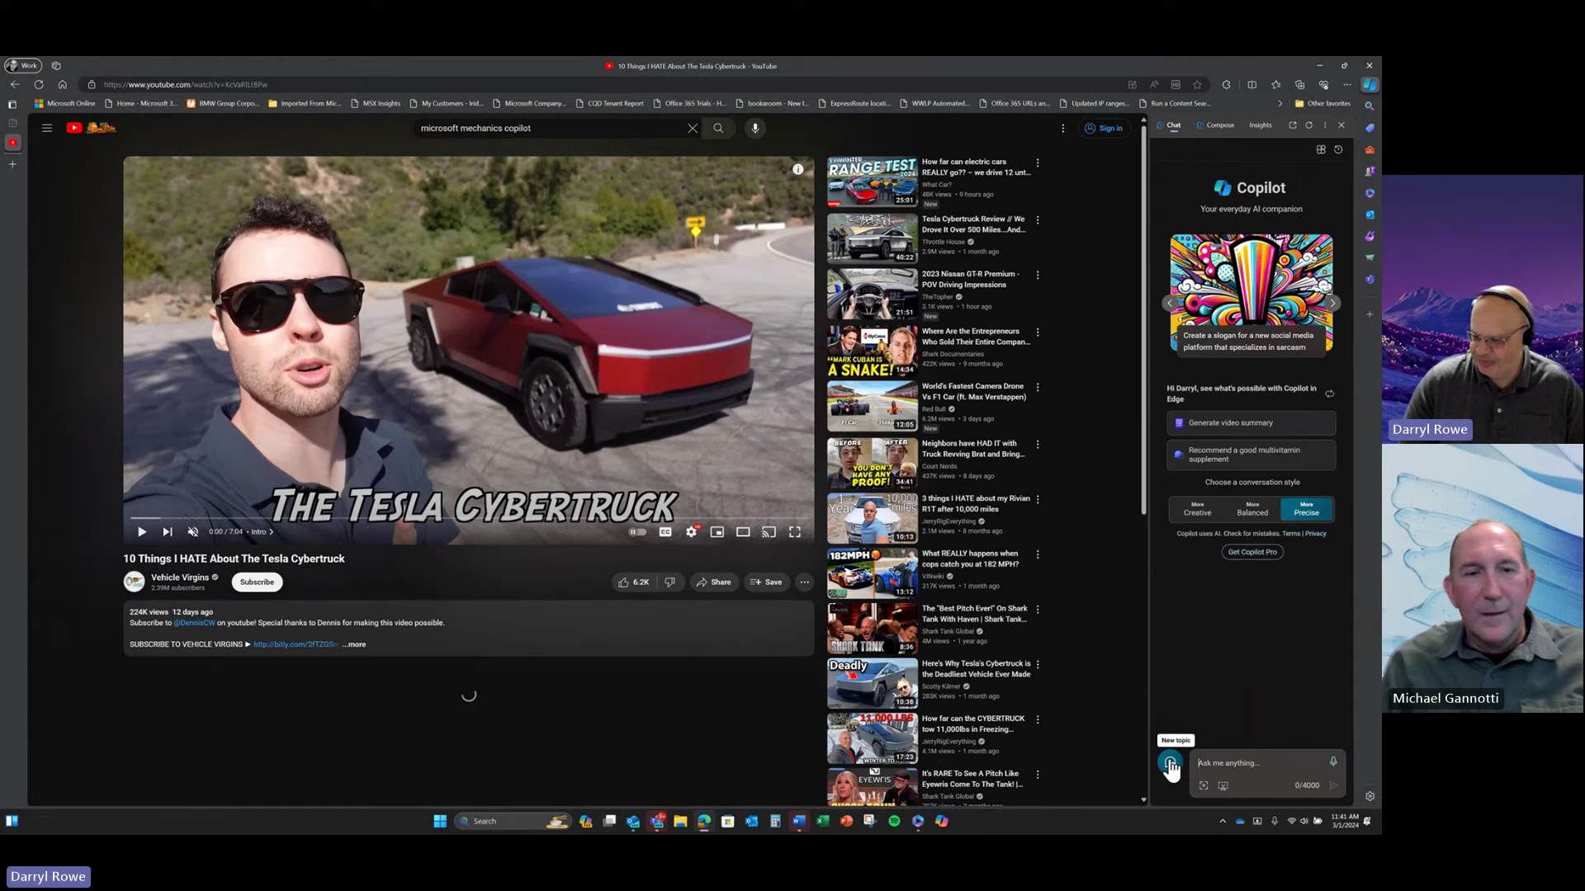
Step: Ask Copilot 'from the video, what are the 10 things he hates?'
{"action": "left_click", "coordinate": [1221, 760]}
{"action": "type", "text": "frome t"}
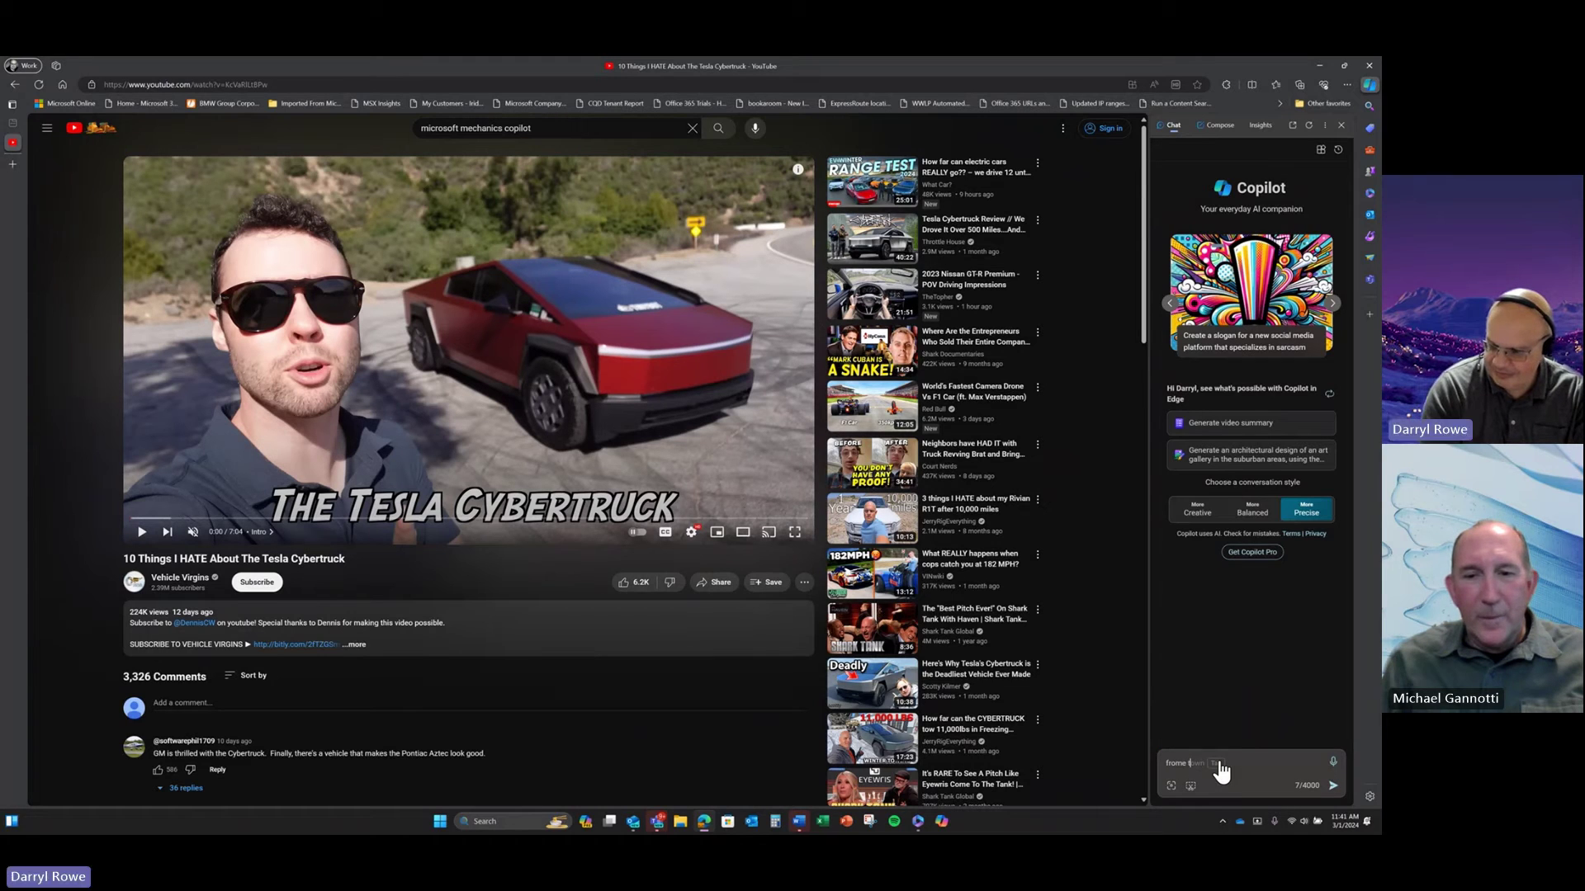
{"action": "key", "text": "BackSpace"}
{"action": "key", "text": "BackSpace"}
{"action": "type", "text": "the vid"}
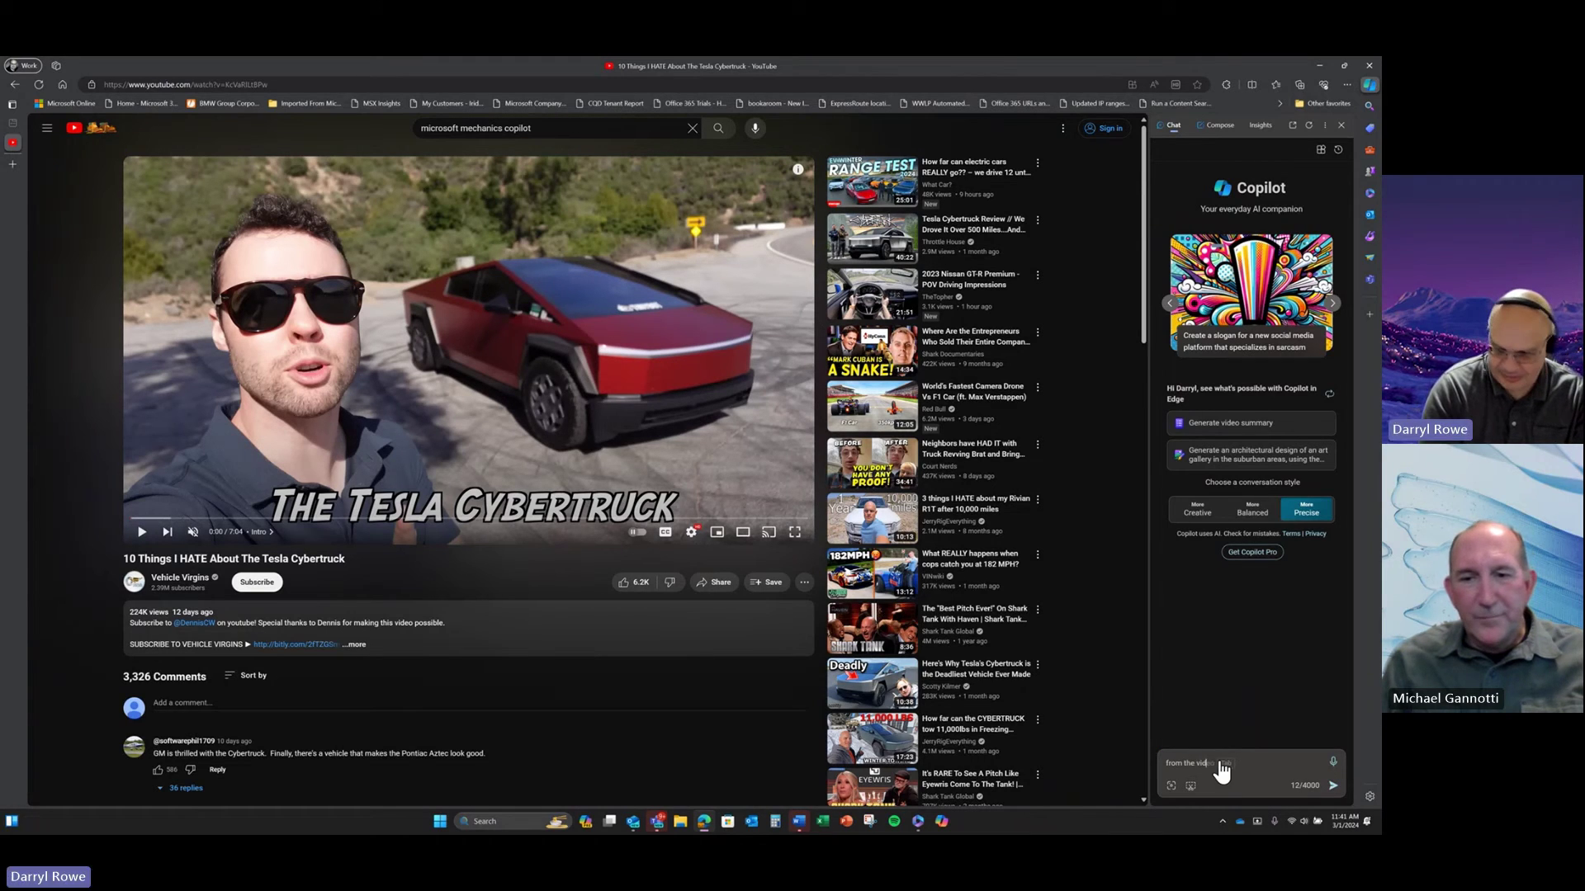
{"action": "type", "text": "eo,"}
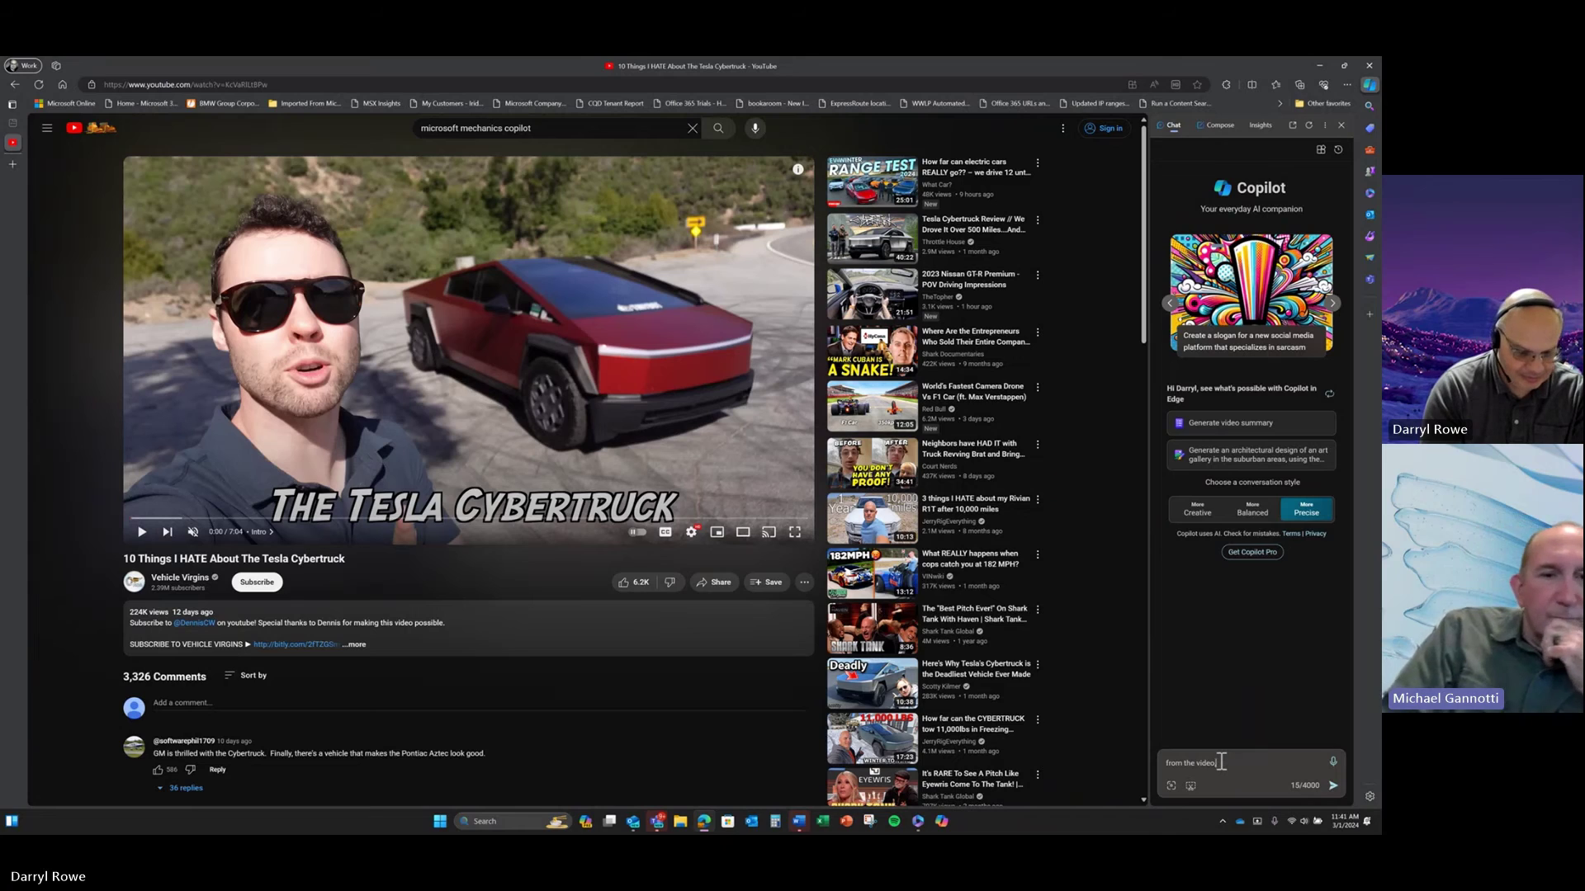
{"action": "type", "text": " what are "}
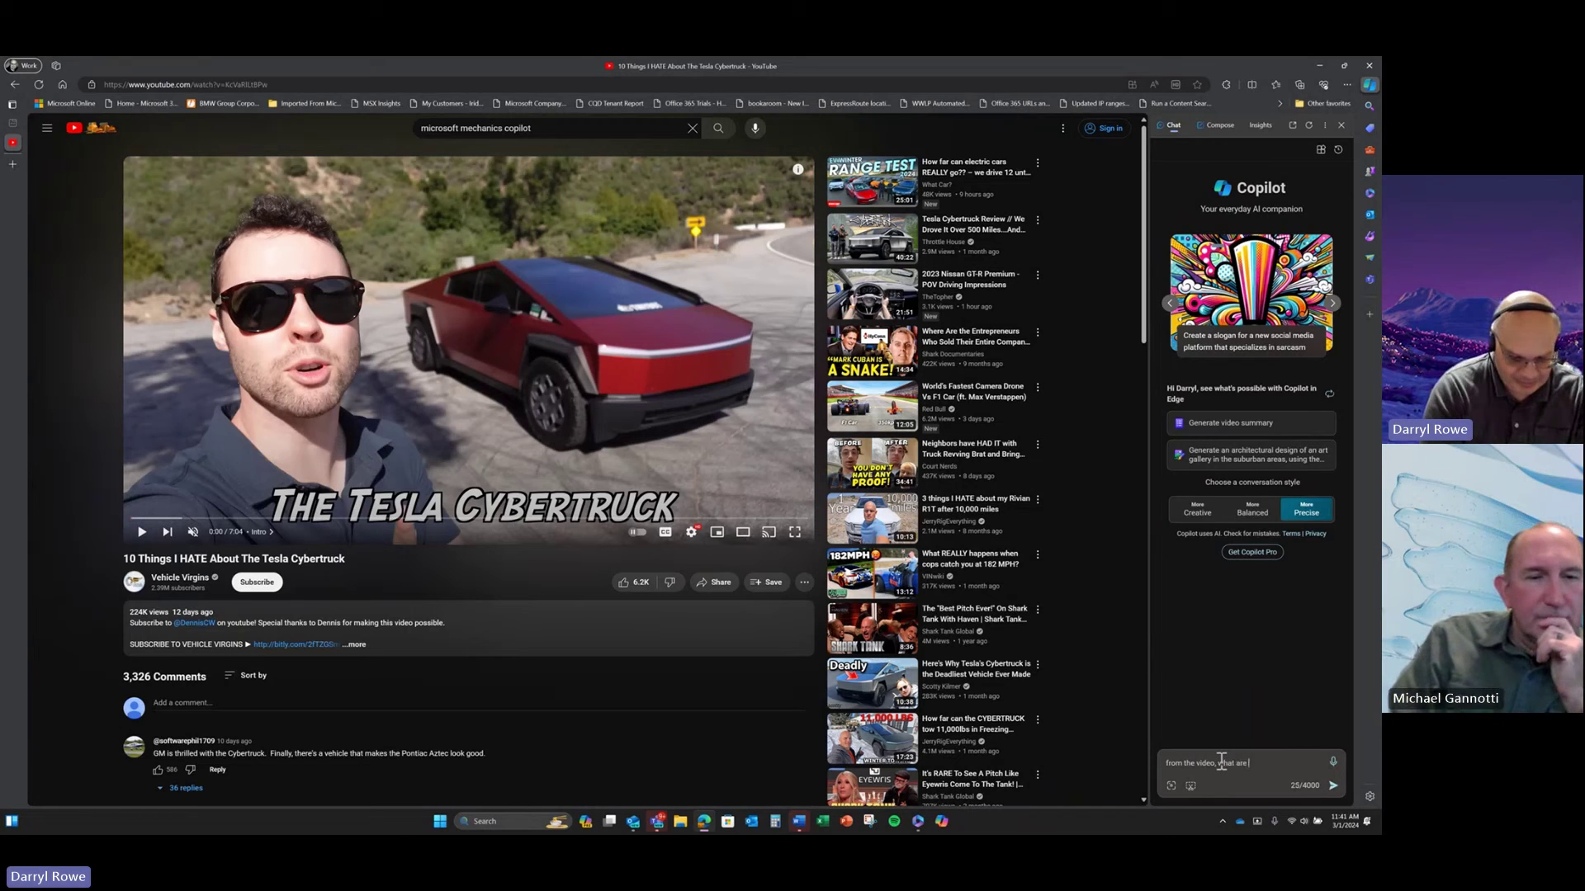
{"action": "type", "text": "the 10 th"}
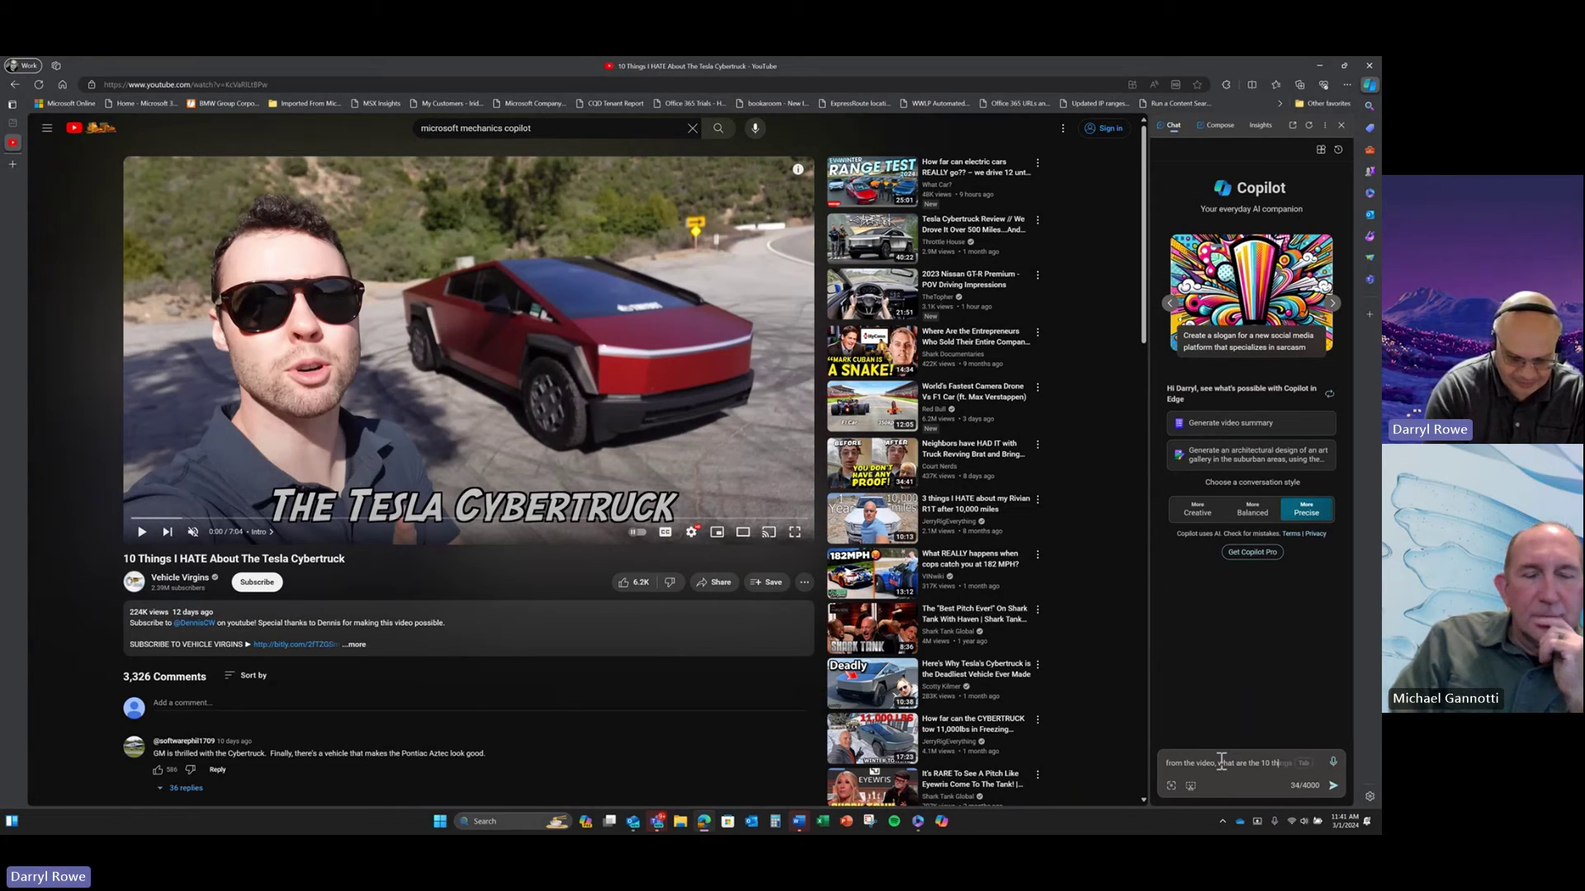
{"action": "type", "text": "ings he hates"}
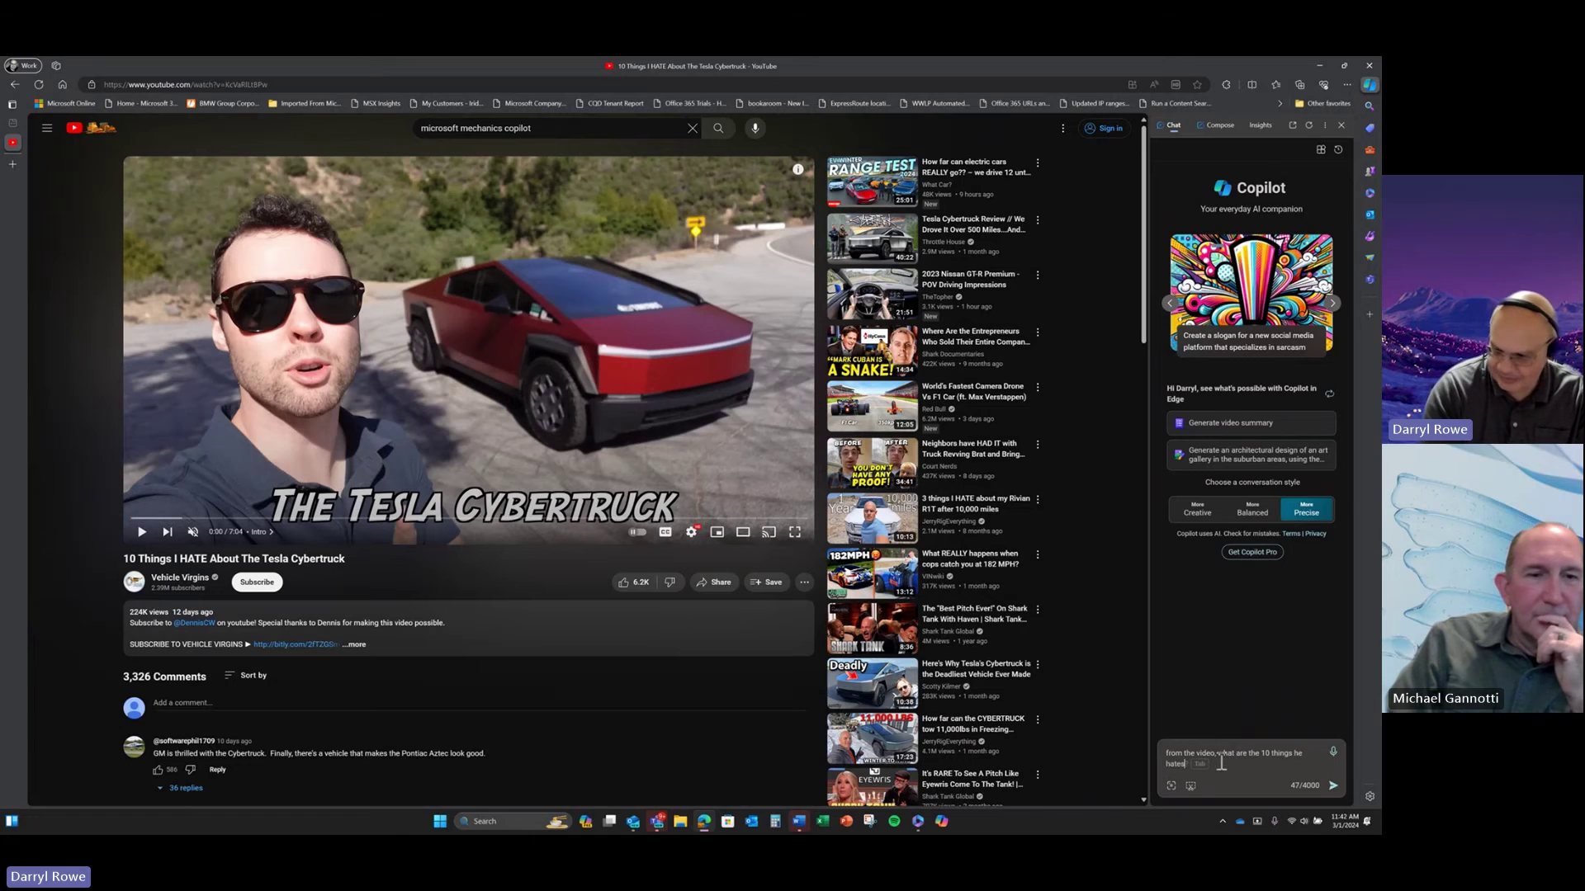
{"action": "type", "text": "?"}
{"action": "key", "text": "Return"}
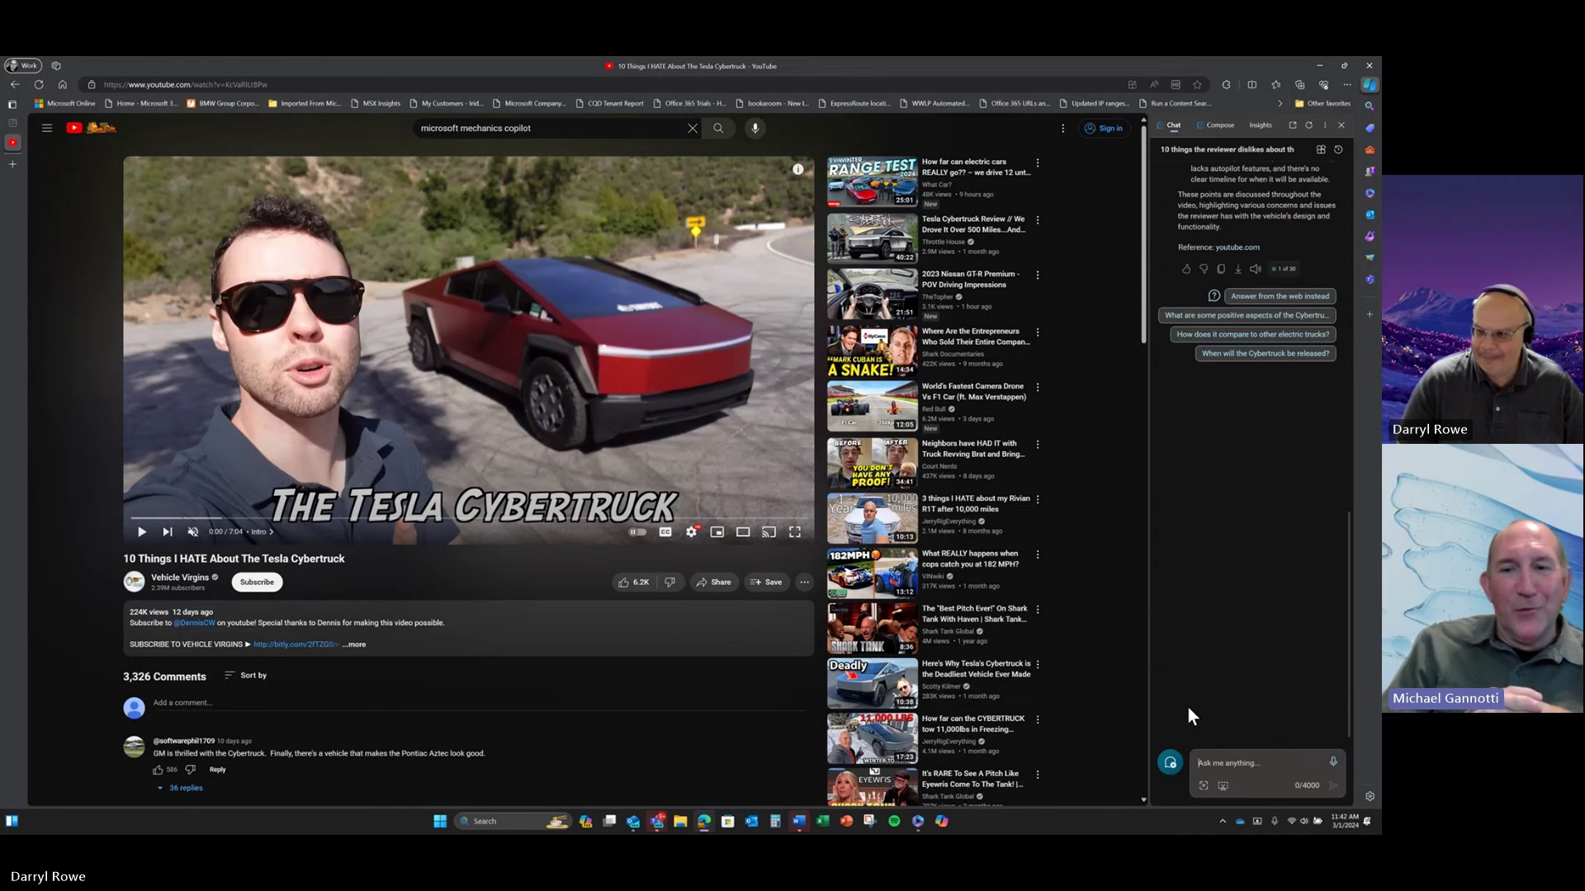
{"action": "scroll", "coordinate": [1177, 530], "scroll_direction": "up", "scroll_amount": 5}
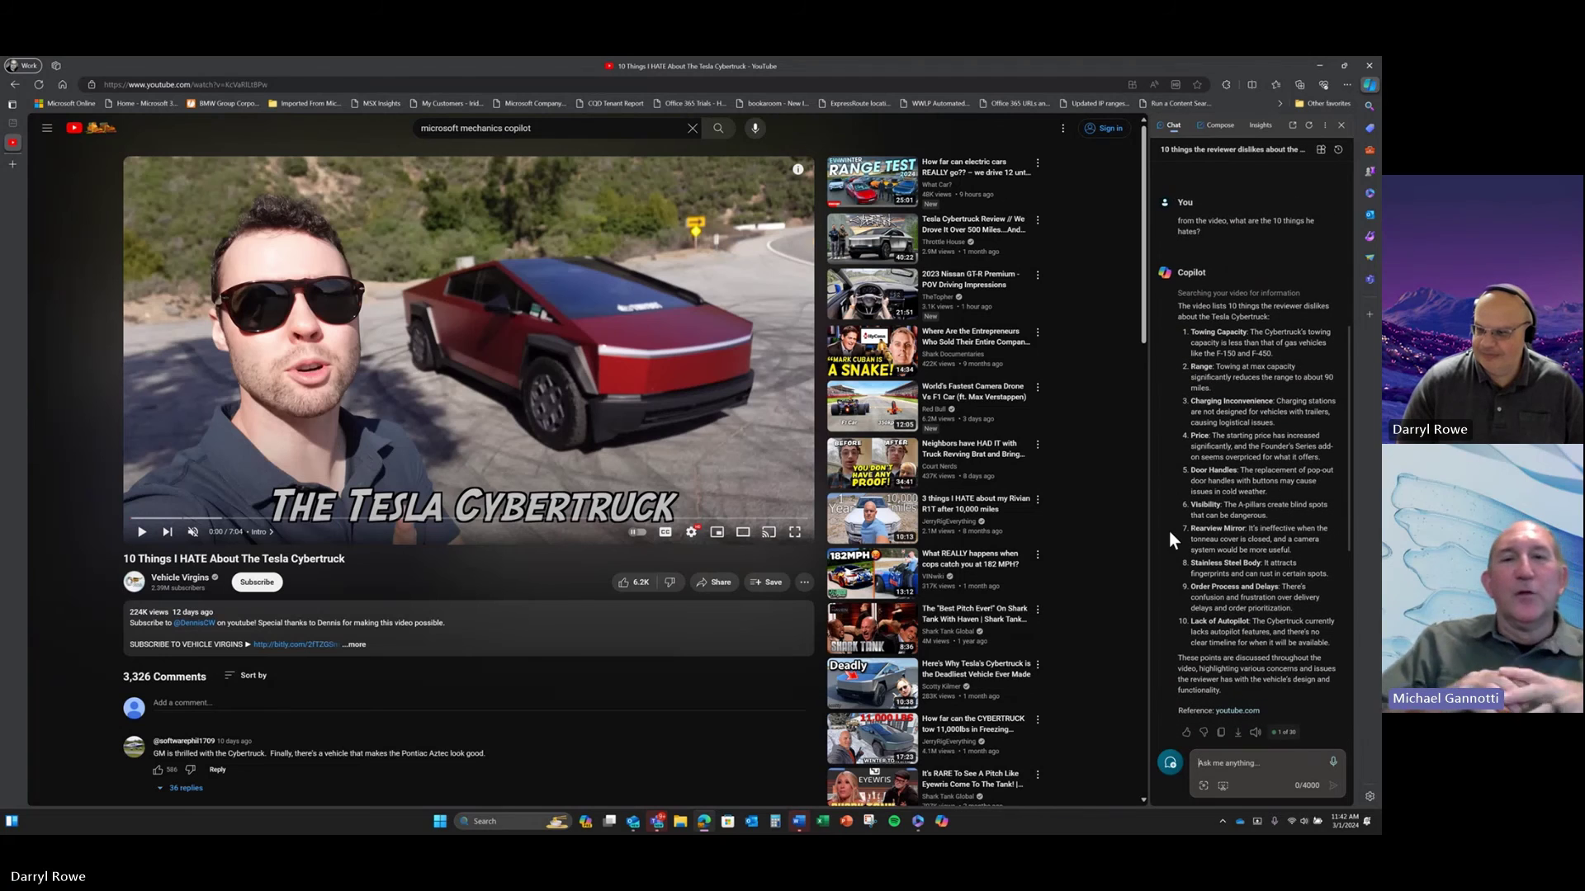